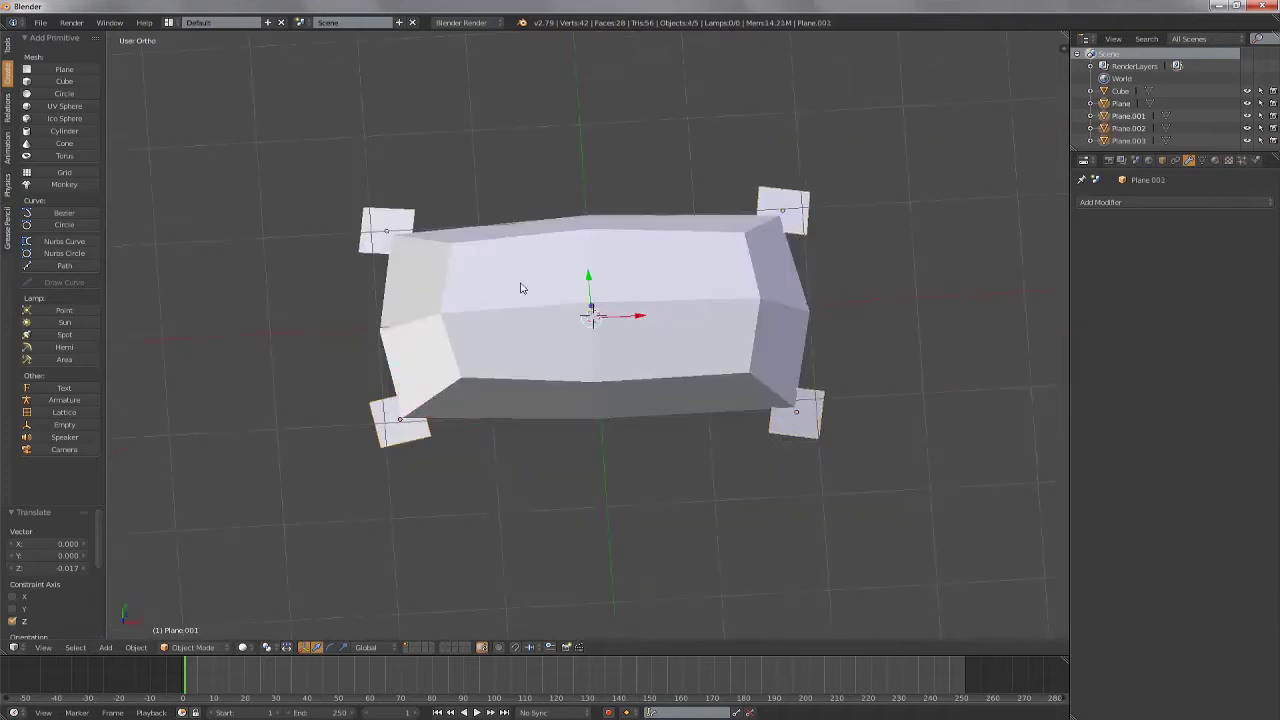
Add a new cube to become the grey base slab under the bag
left_click(52, 84)
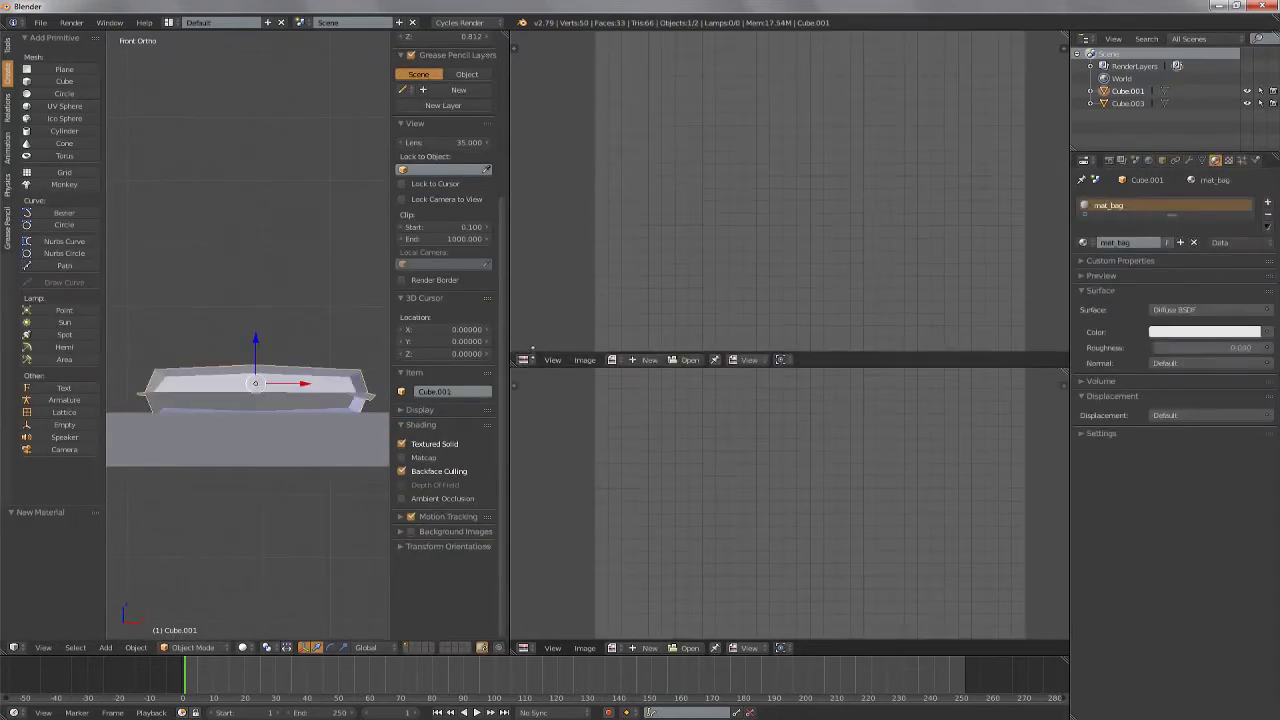
Create a new Color Grid image named tex_bag in the Image Editor
left_click(646, 648)
left_click(688, 608)
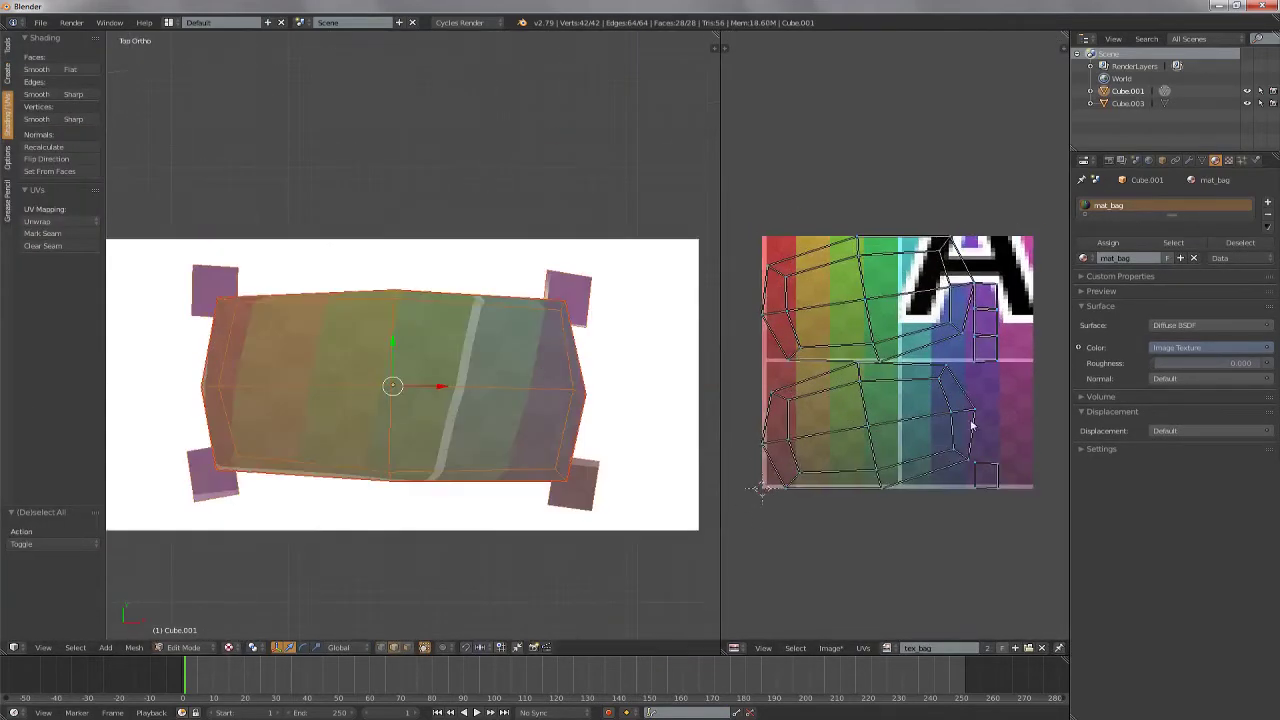
scroll(972, 425, "down", 1)
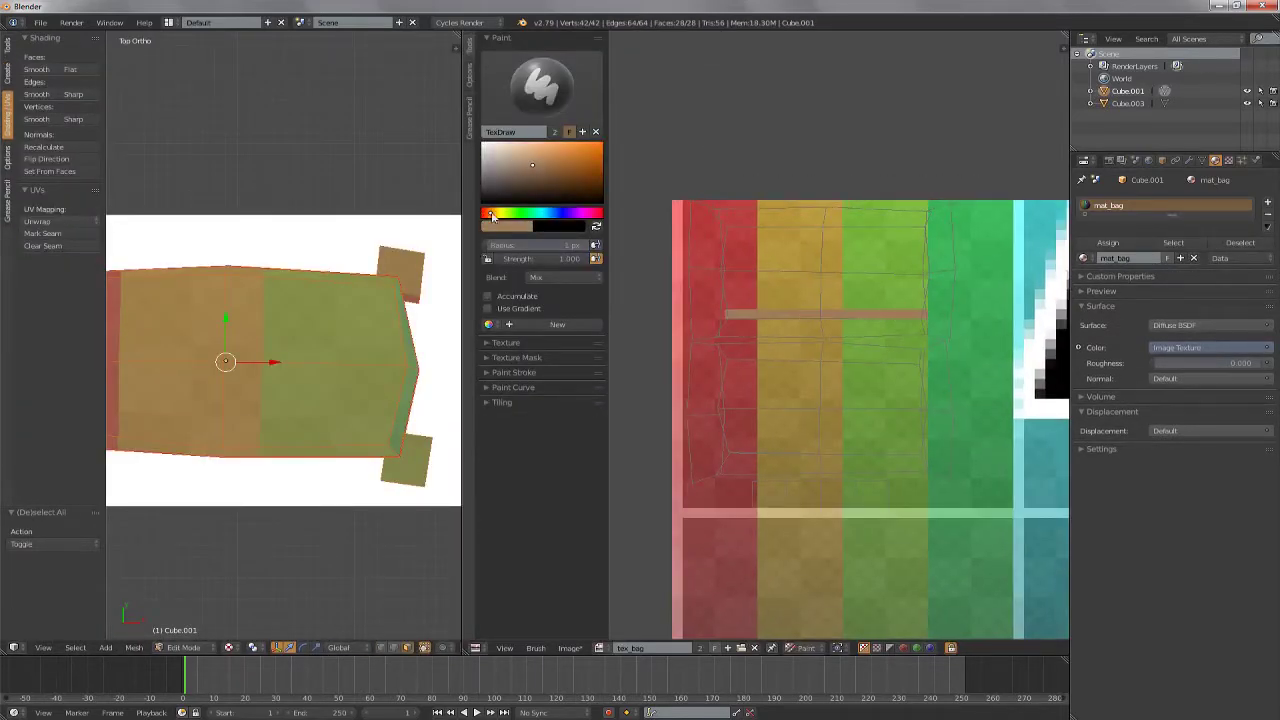
Paint the bag's main UV island tan and sample a darker shade
mouse_move(789, 326)
left_mouse_down()
mouse_move(734, 465)
mouse_move(772, 492)
left_mouse_up()
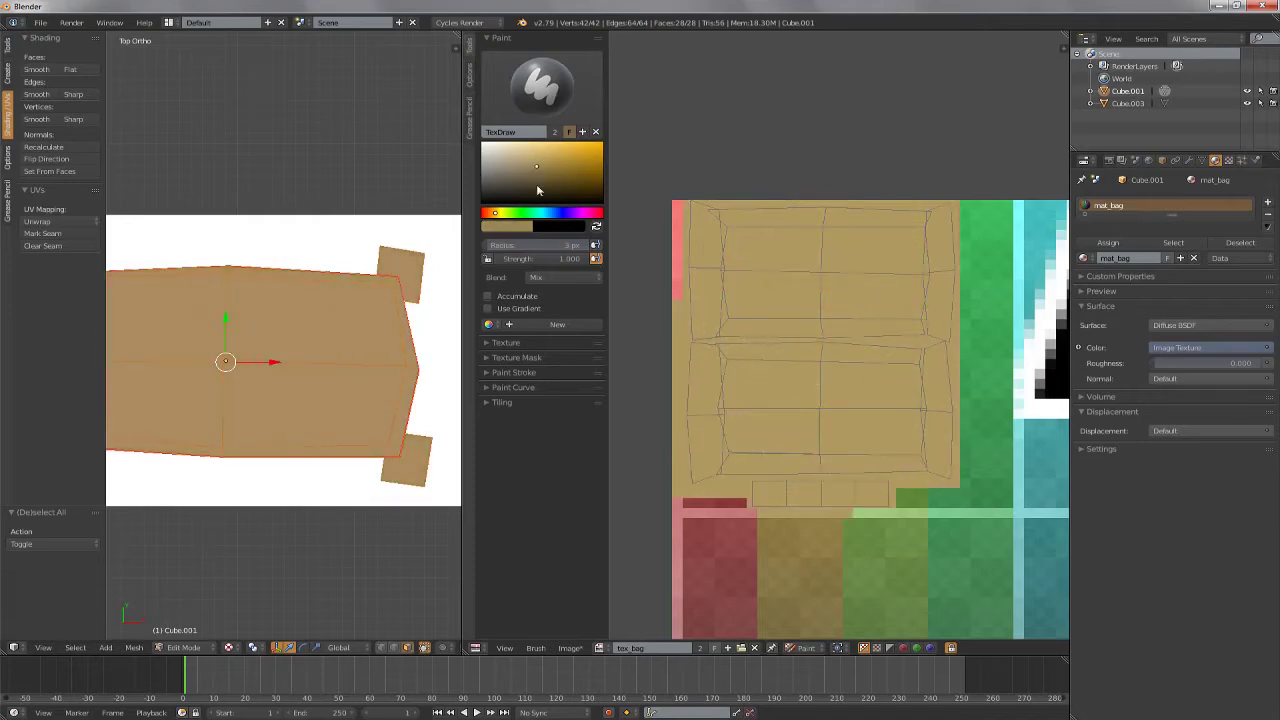
key("KP_1")
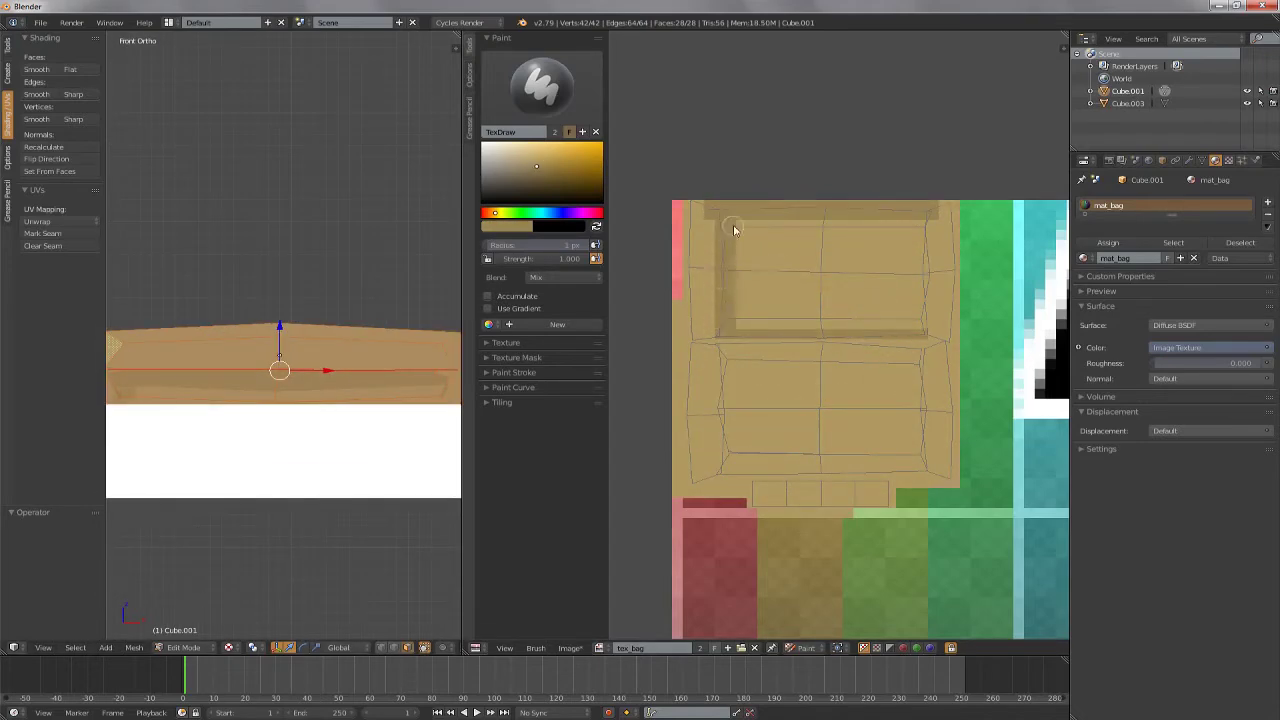
middle_click_drag(300, 440, 200, 451)
key("KP_1")
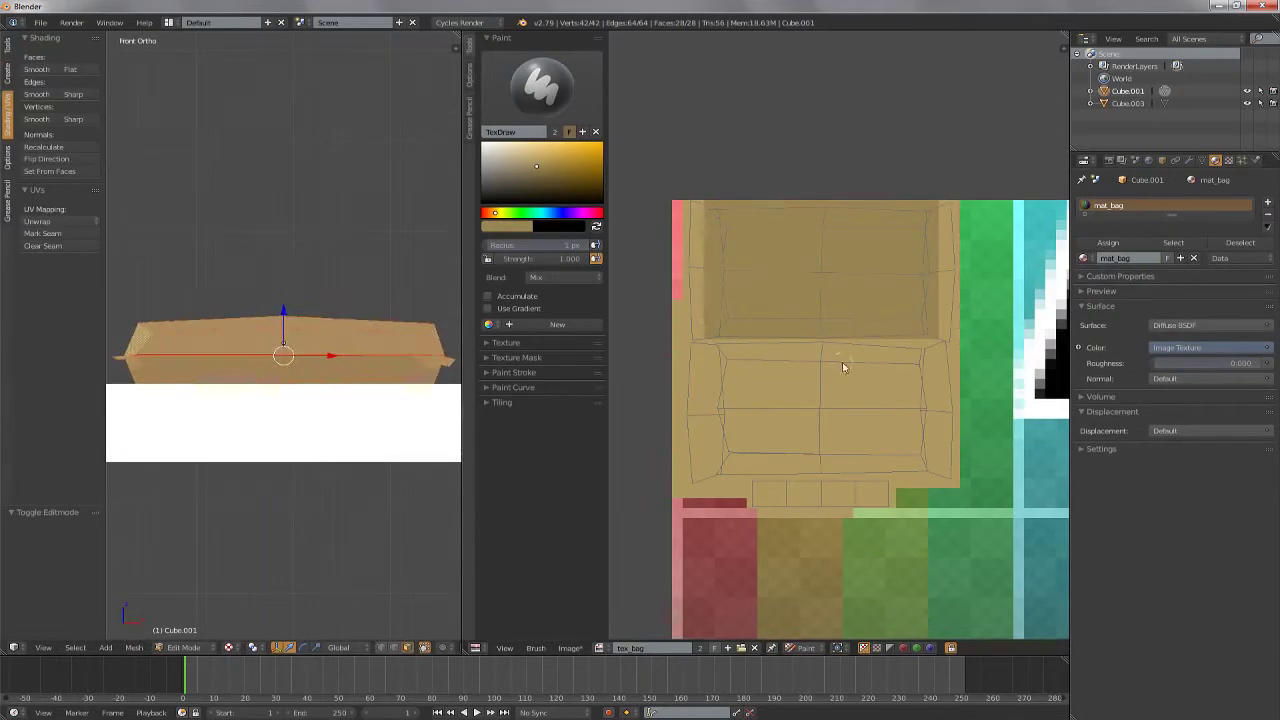
scroll(768, 328, "up", 1)
key("s")
middle_click_drag(337, 394, 350, 400)
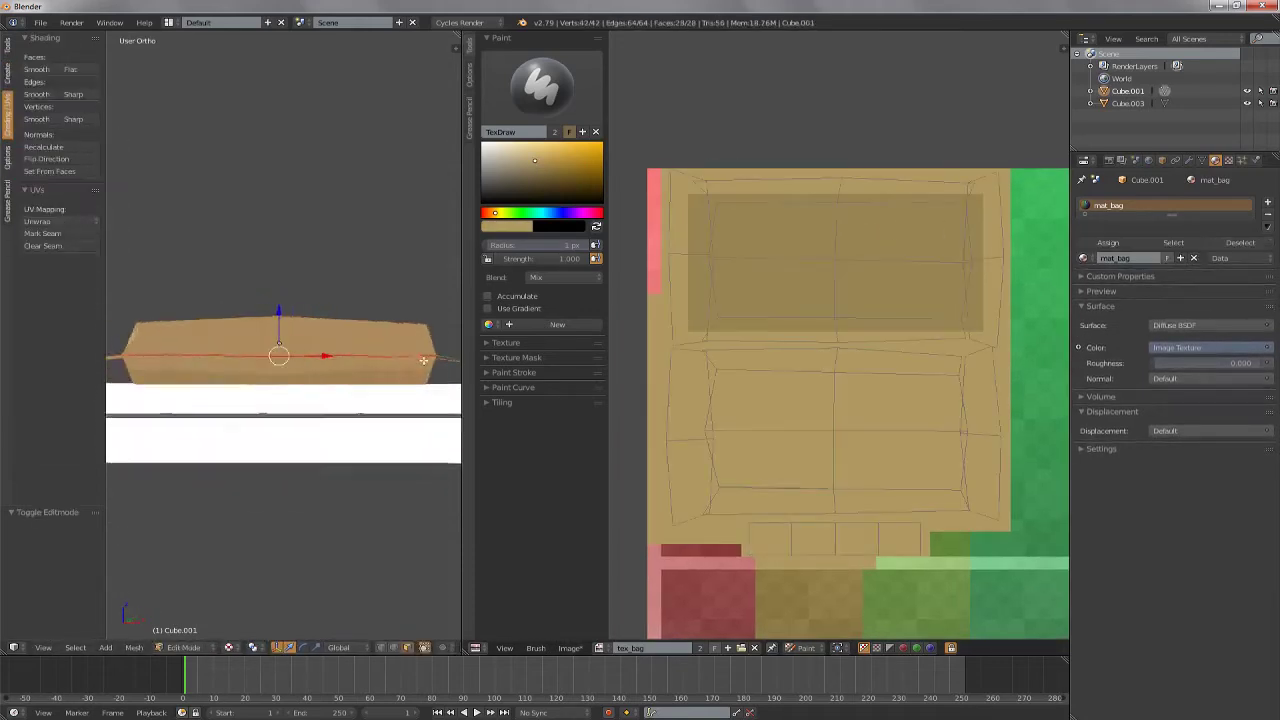
scroll(743, 354, "up", 1)
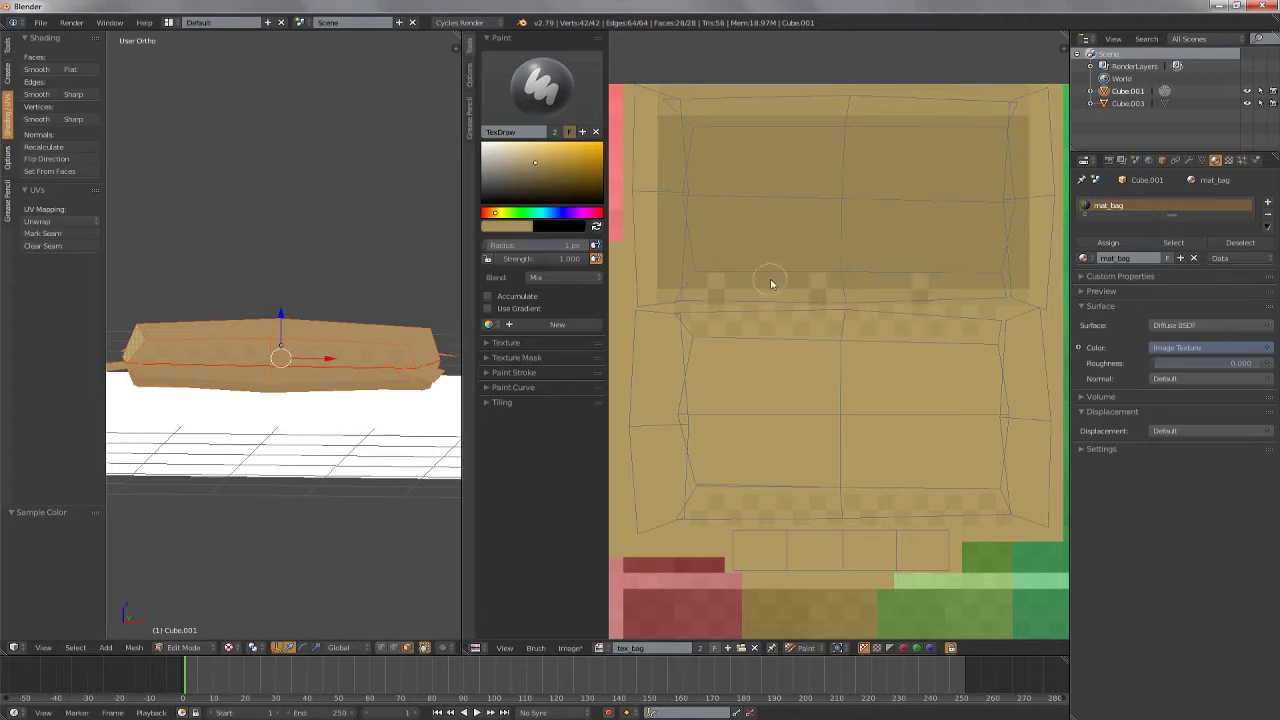
Leave Edit Mode and view the tan-textured bag from behind and above
key("Tab")
key("ctrl+KP_1")
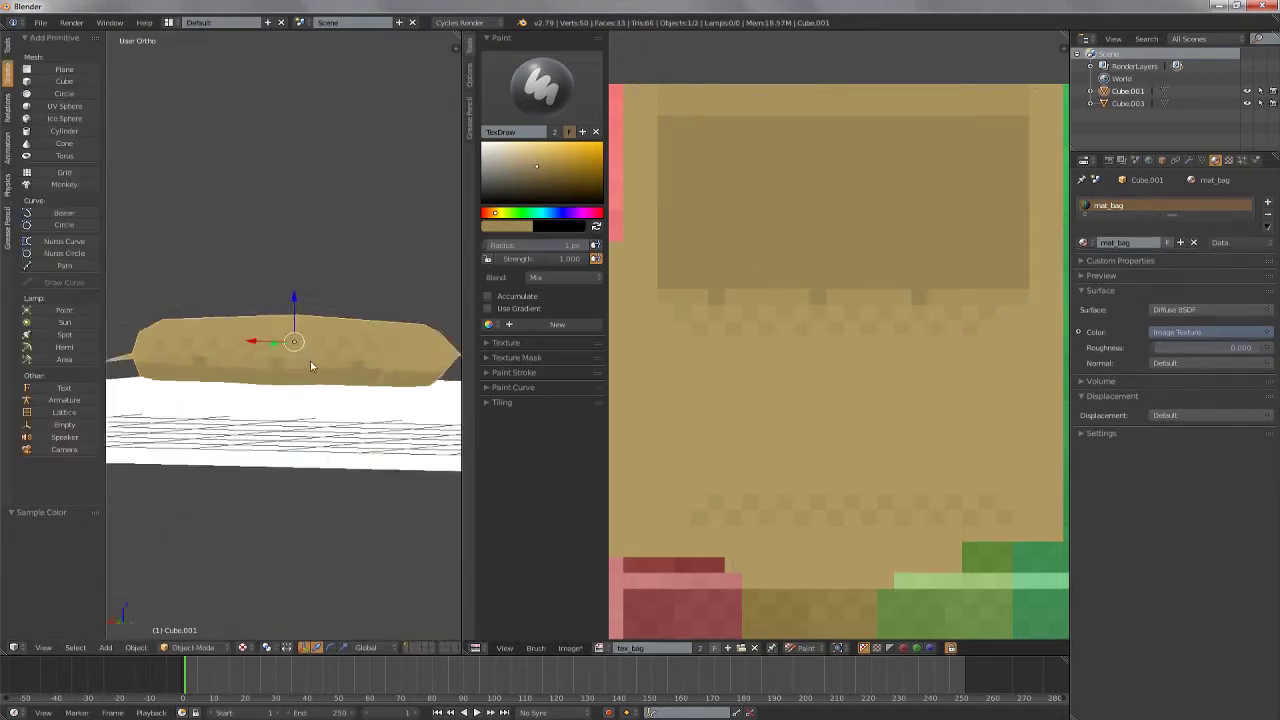
middle_click_drag(310, 366, 390, 391)
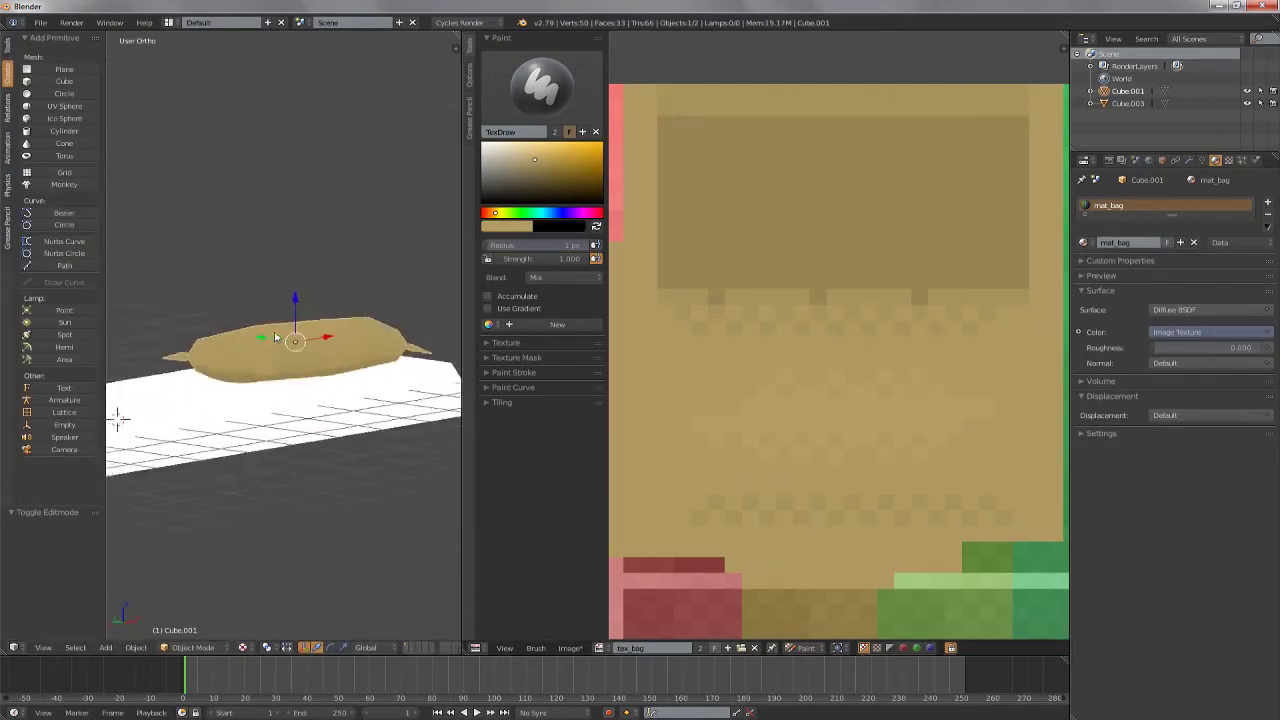
Re-enter Edit Mode and select the faces along the bag's ends from the front
key("Tab")
middle_click_drag(300, 380, 340, 360)
middle_click_drag(636, 335, 676, 300)
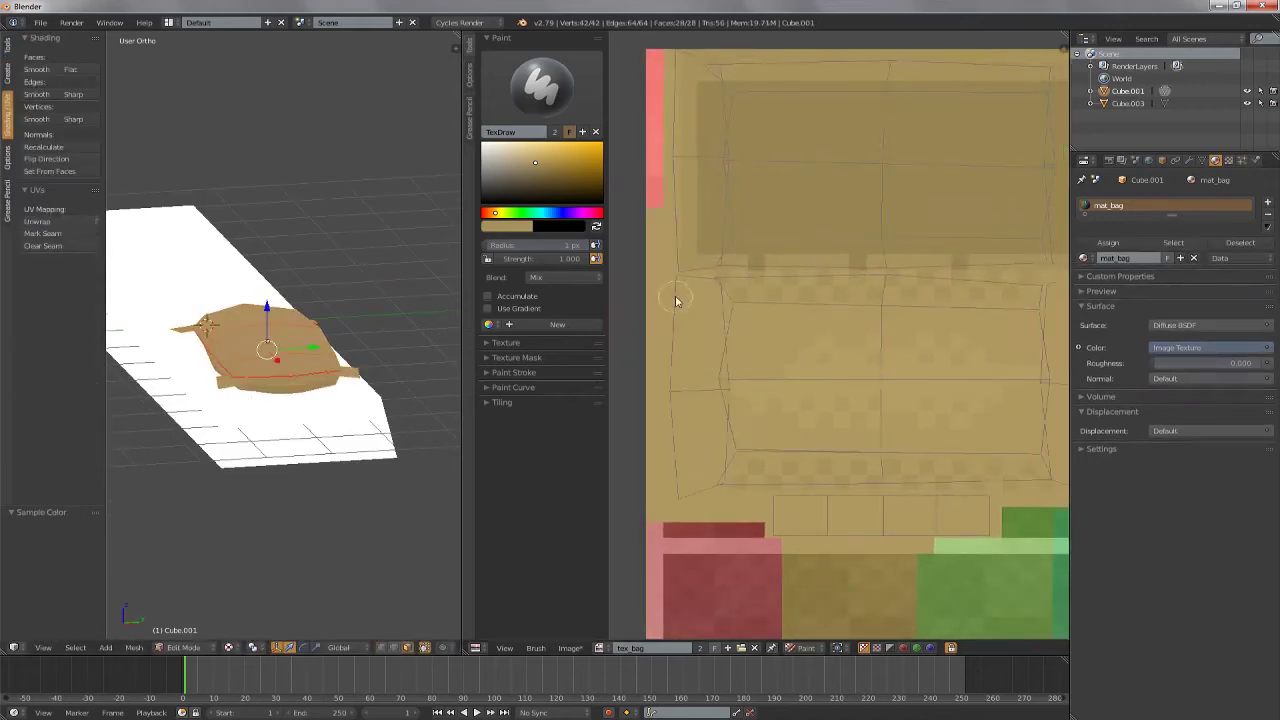
scroll(930, 527, "up", 1)
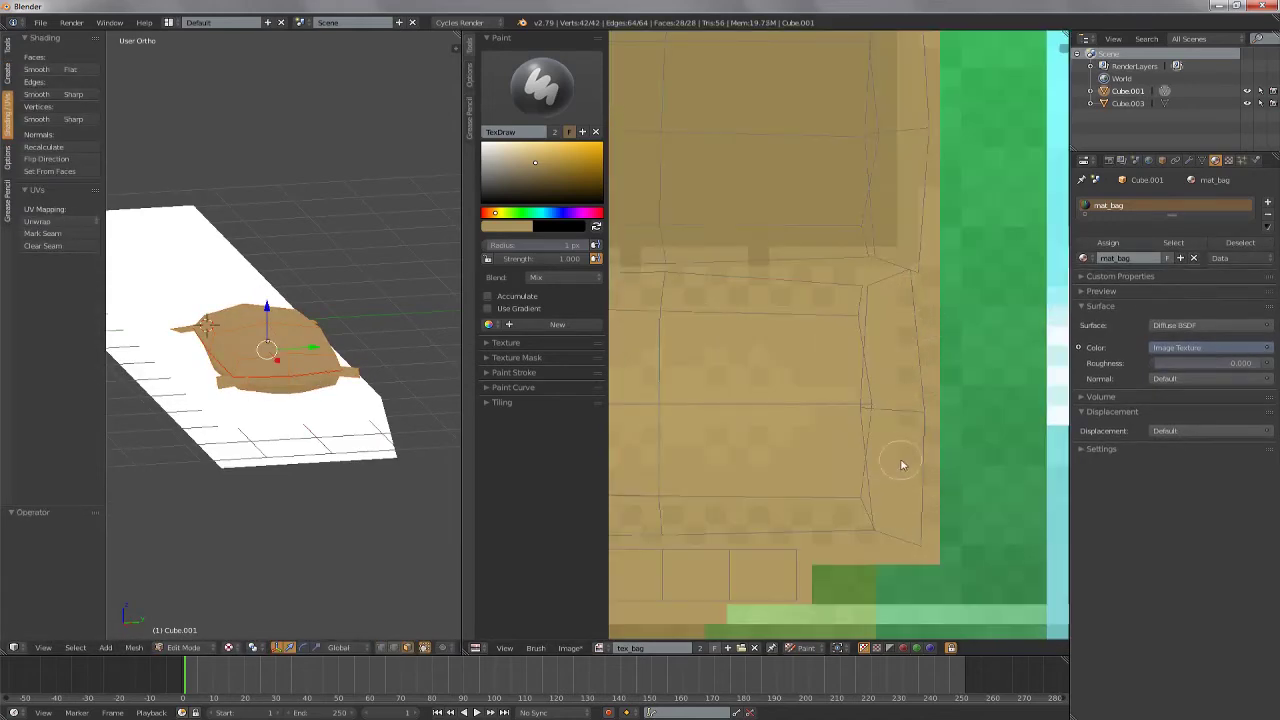
scroll(344, 471, "up", 3)
middle_click_drag(344, 471, 357, 400)
key("a")
key("KP_1")
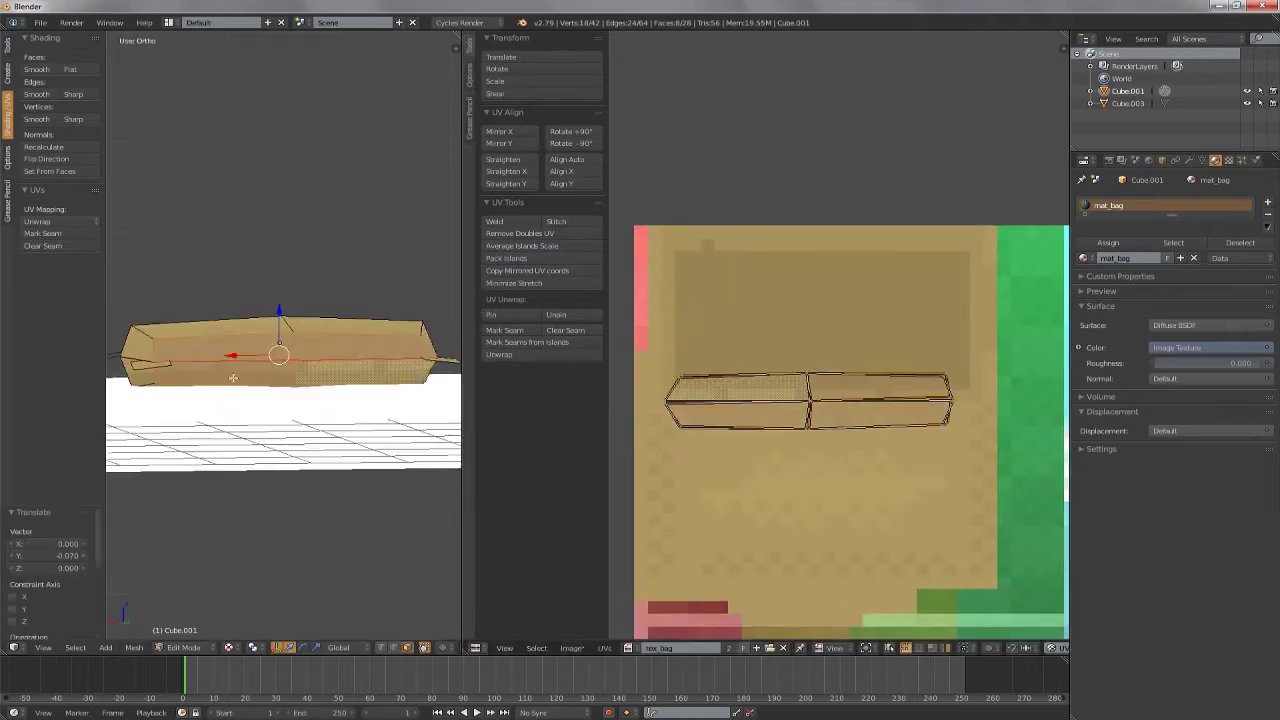
Select the narrow end-cap strip of UV faces
left_click_drag(569, 400, 742, 433)
key("g")
key("a")
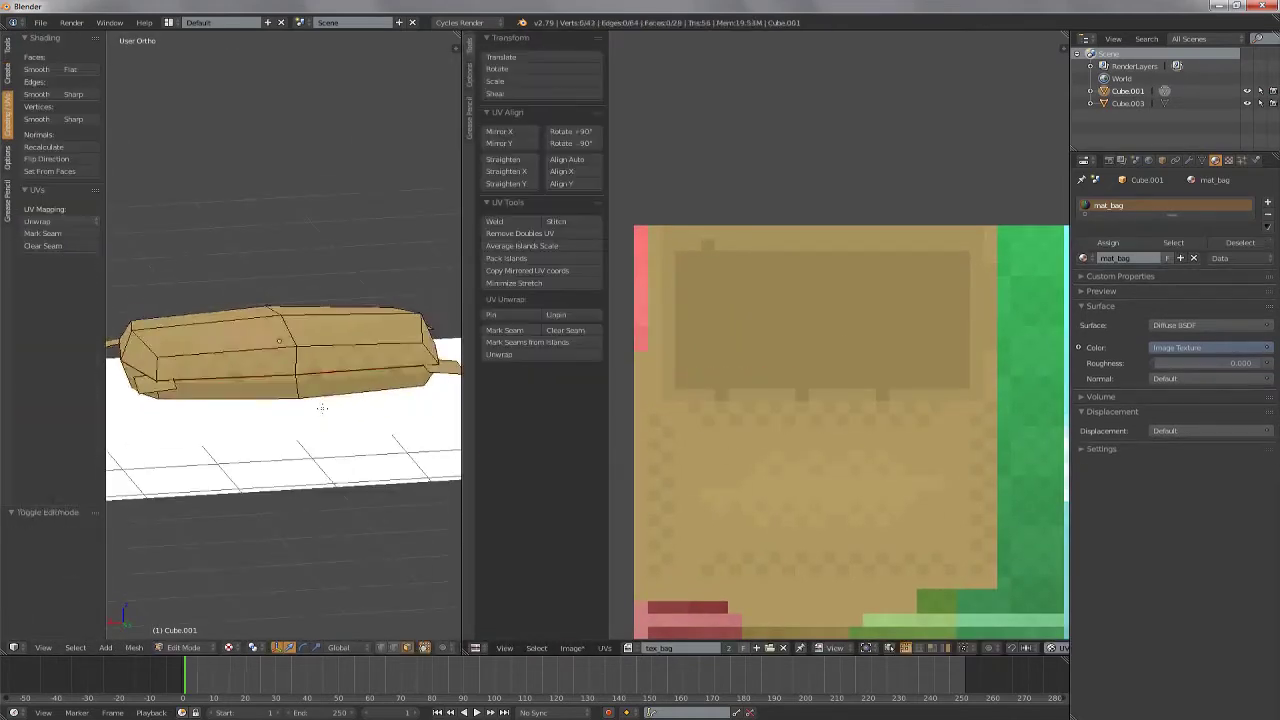
key("a")
scroll(601, 462, "up", 3)
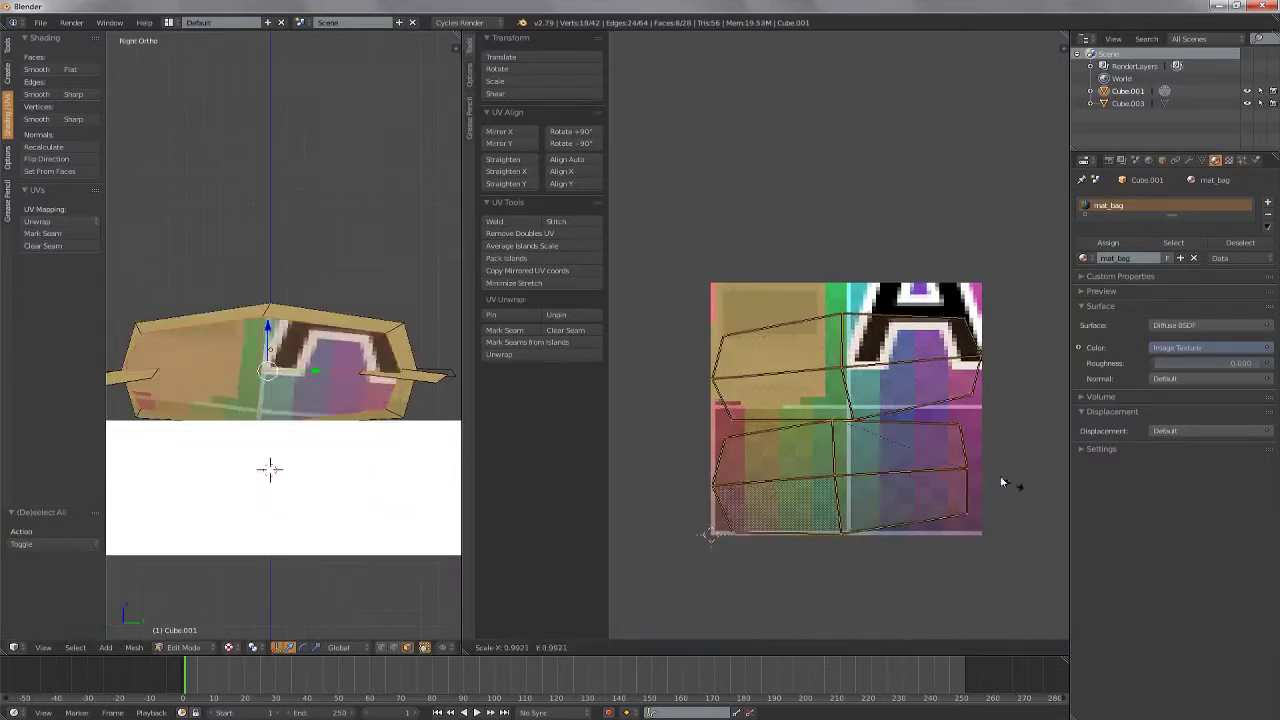
scroll(971, 394, "up", 3)
Shrink, rotate and move the end-cap UV island onto tan, then sample the tan colour
key("g")
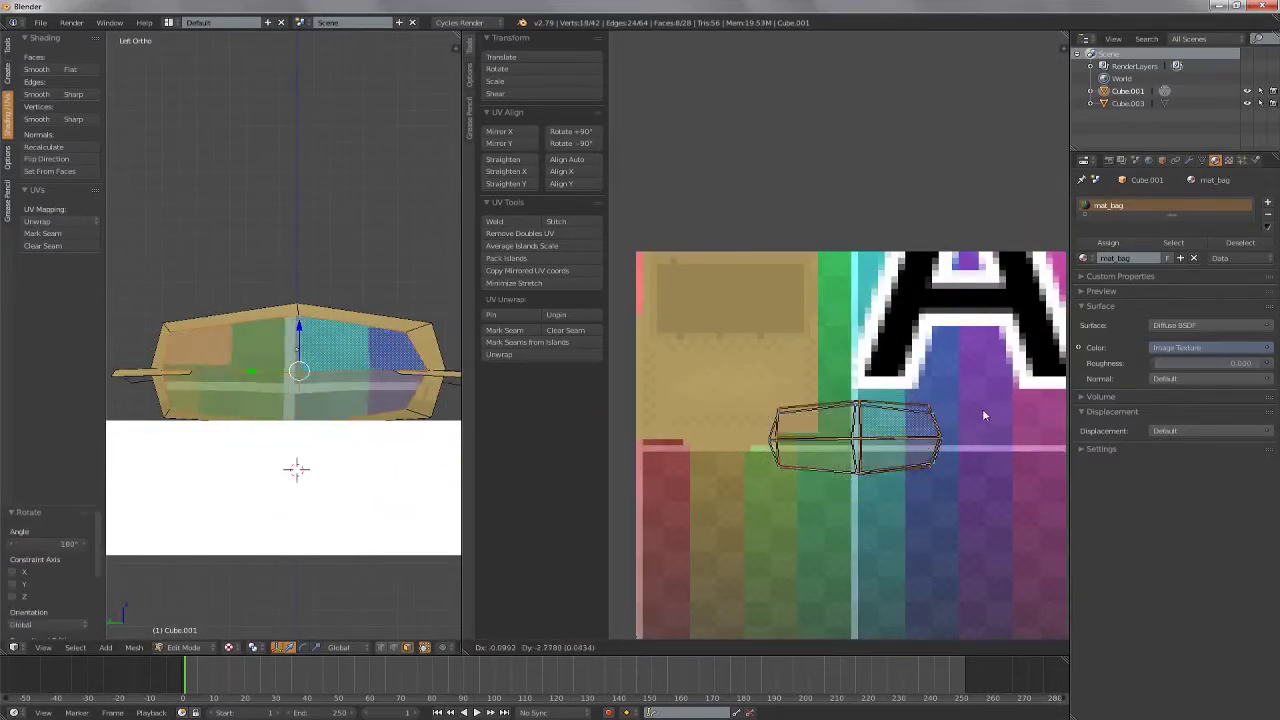
key("s")
key("r")
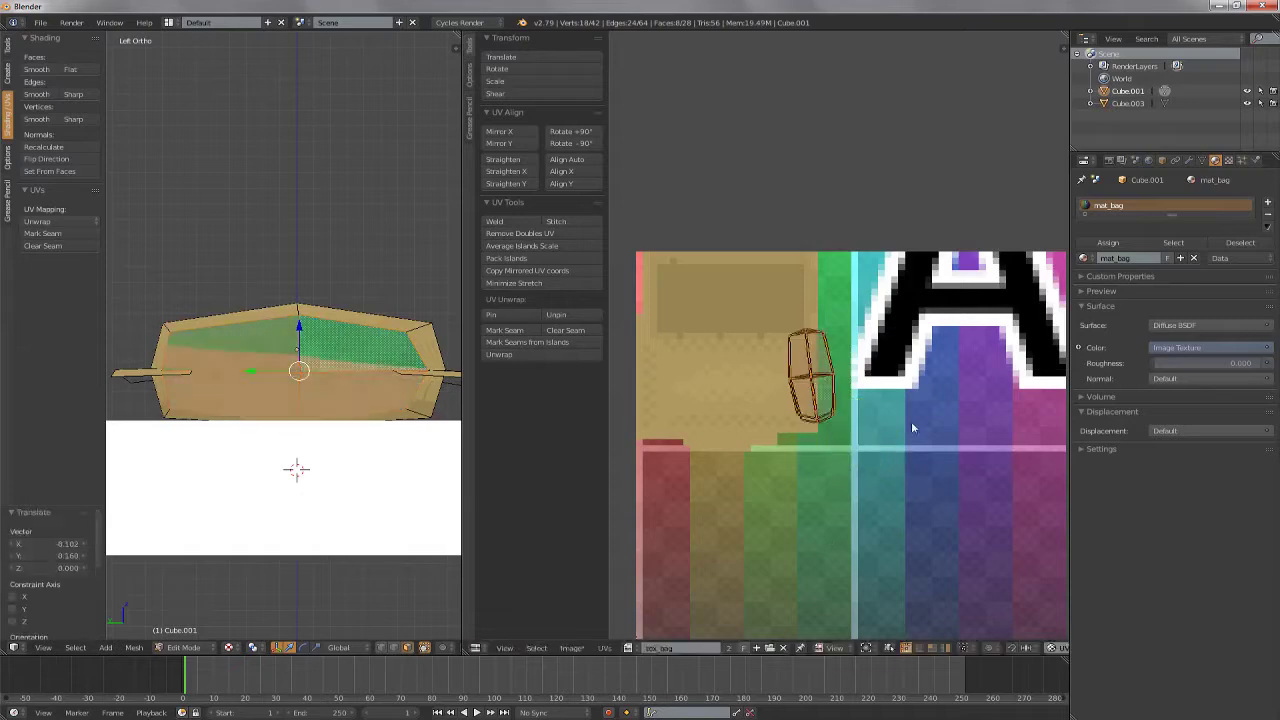
key("g")
scroll(734, 275, "up", 2)
left_click(734, 282)
key("r")
left_click(820, 360)
key("g")
scroll(900, 430, "down", 1)
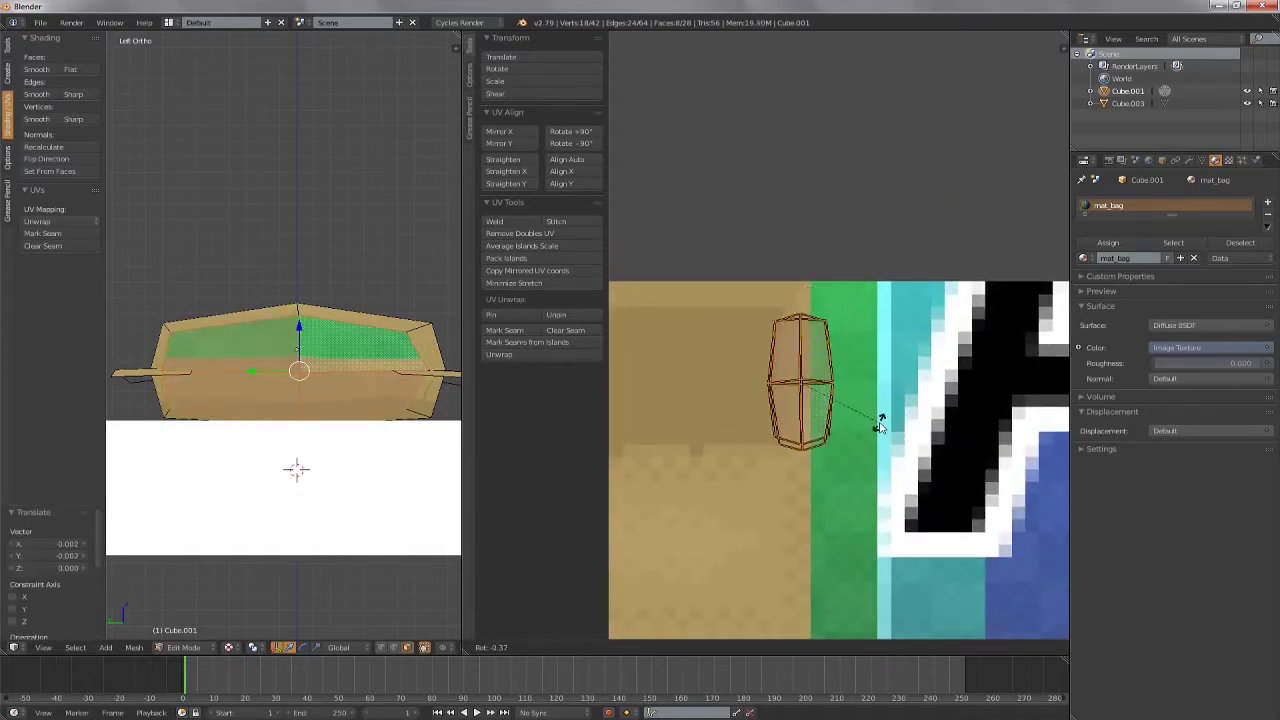
key("ctrl+Tab")
key("s")
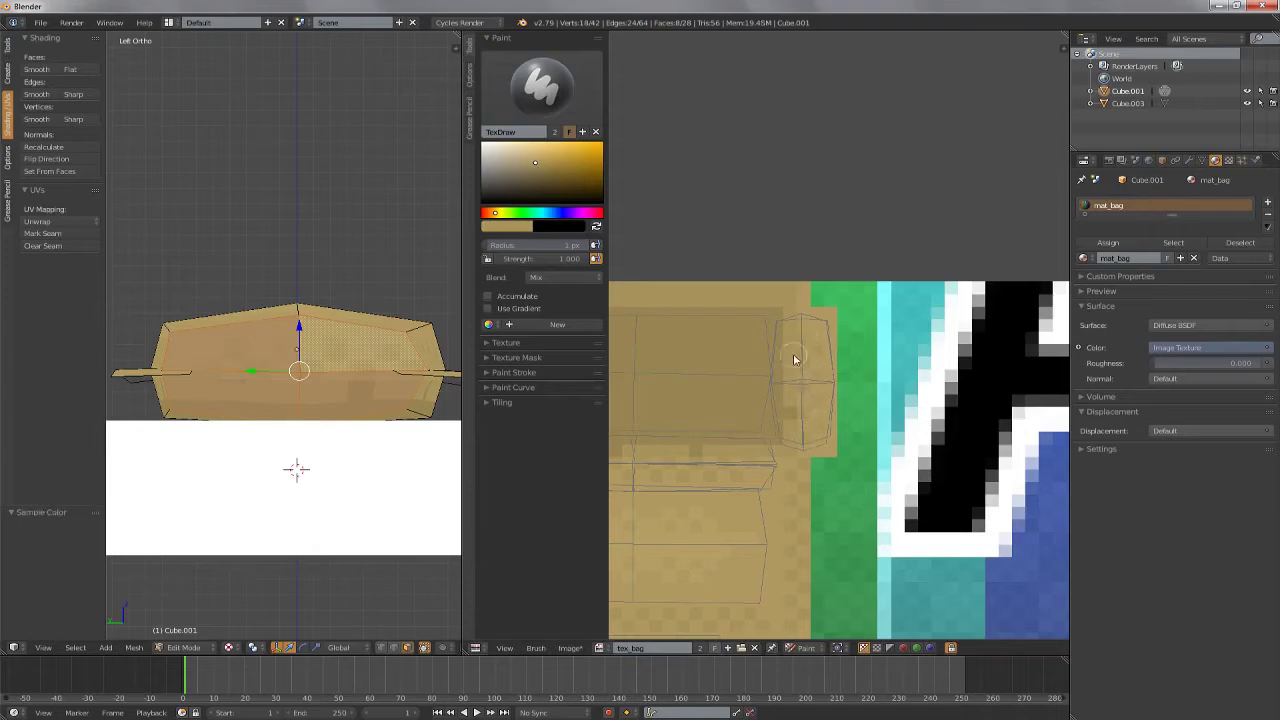
Stop painting and select all the bag's UV islands from the top view
middle_click_drag(294, 471, 300, 517)
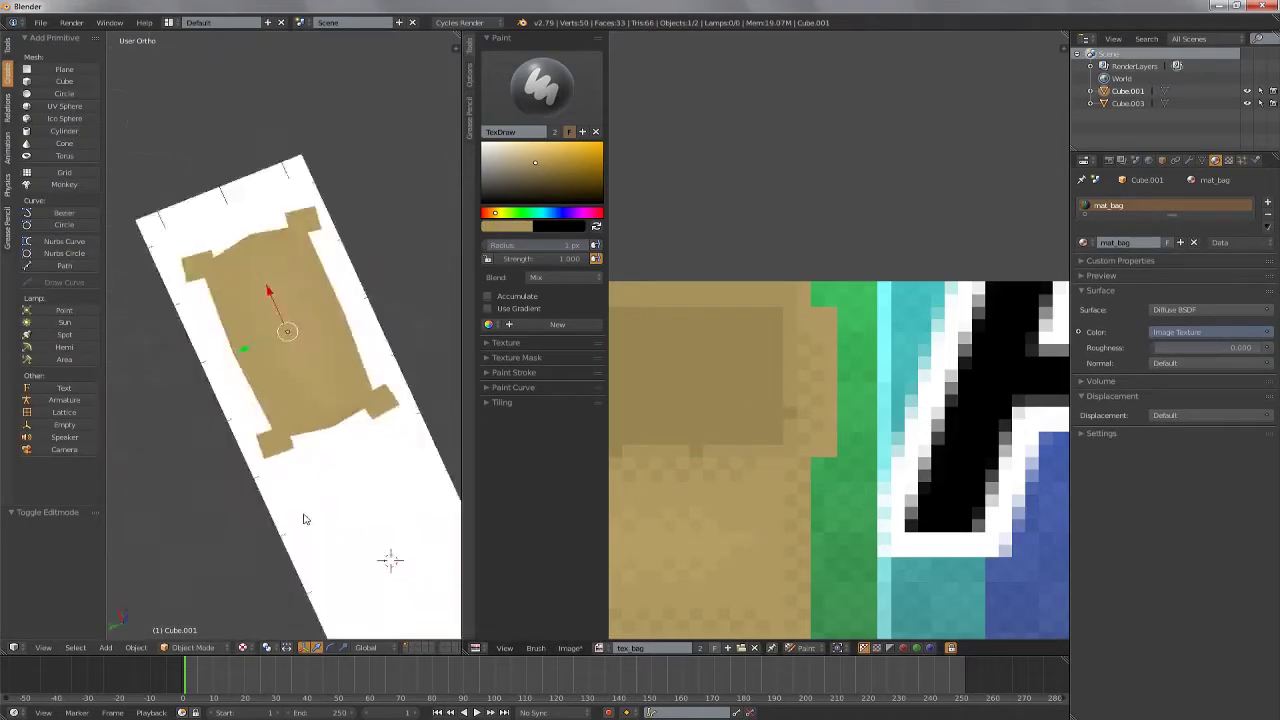
key("ctrl+Tab")
key("a")
scroll(851, 380, "up", 3)
key("ctrl+Tab")
key("a")
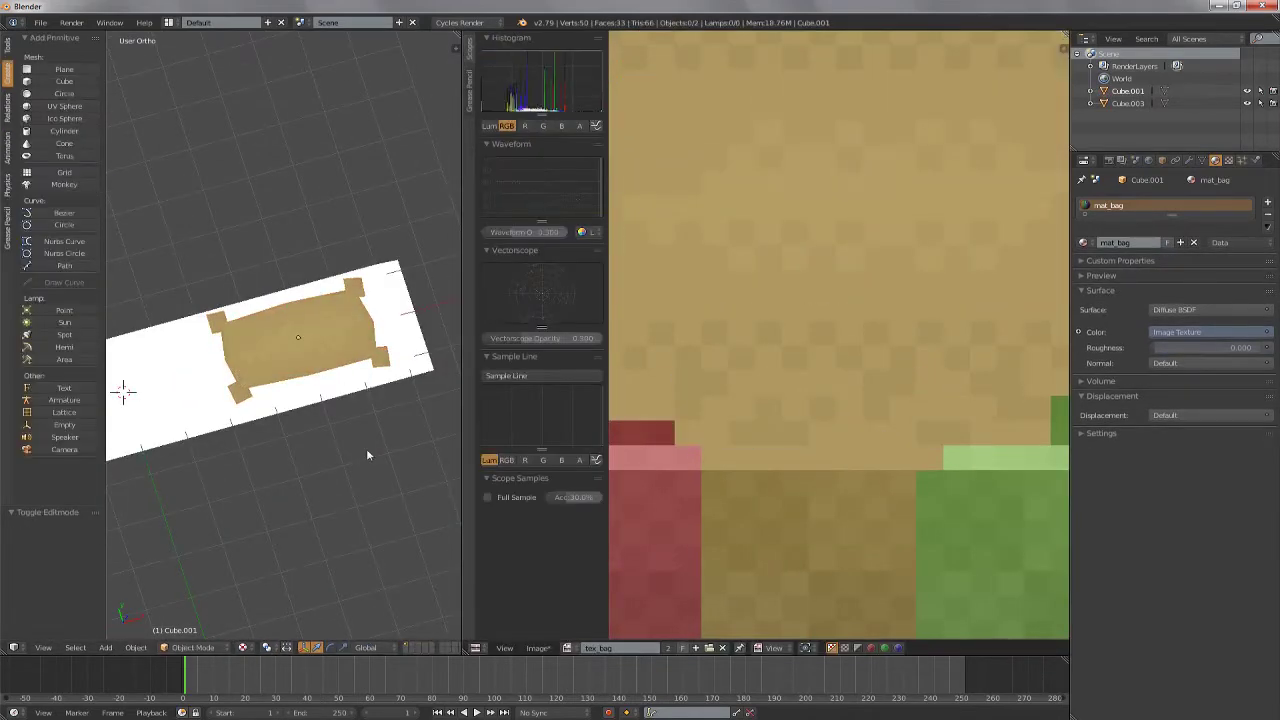
scroll(440, 449, "up", 3)
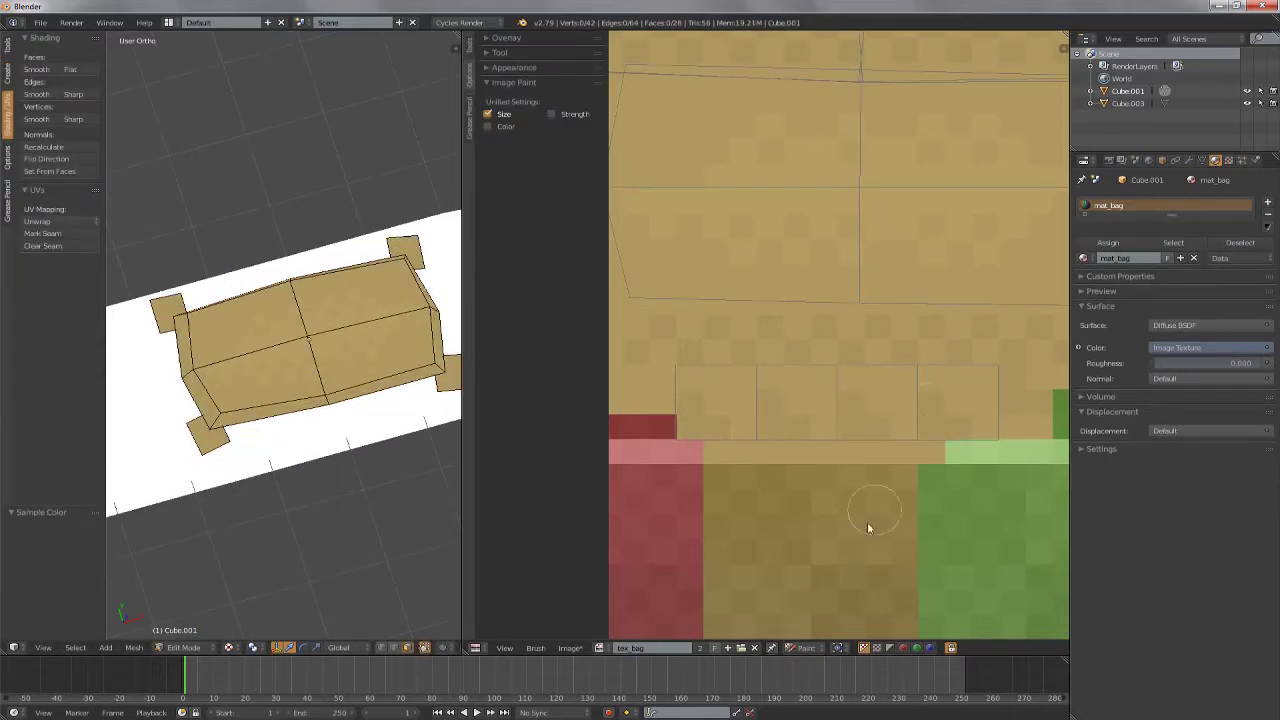
key("ctrl+Tab")
key("a")
key("KP_7")
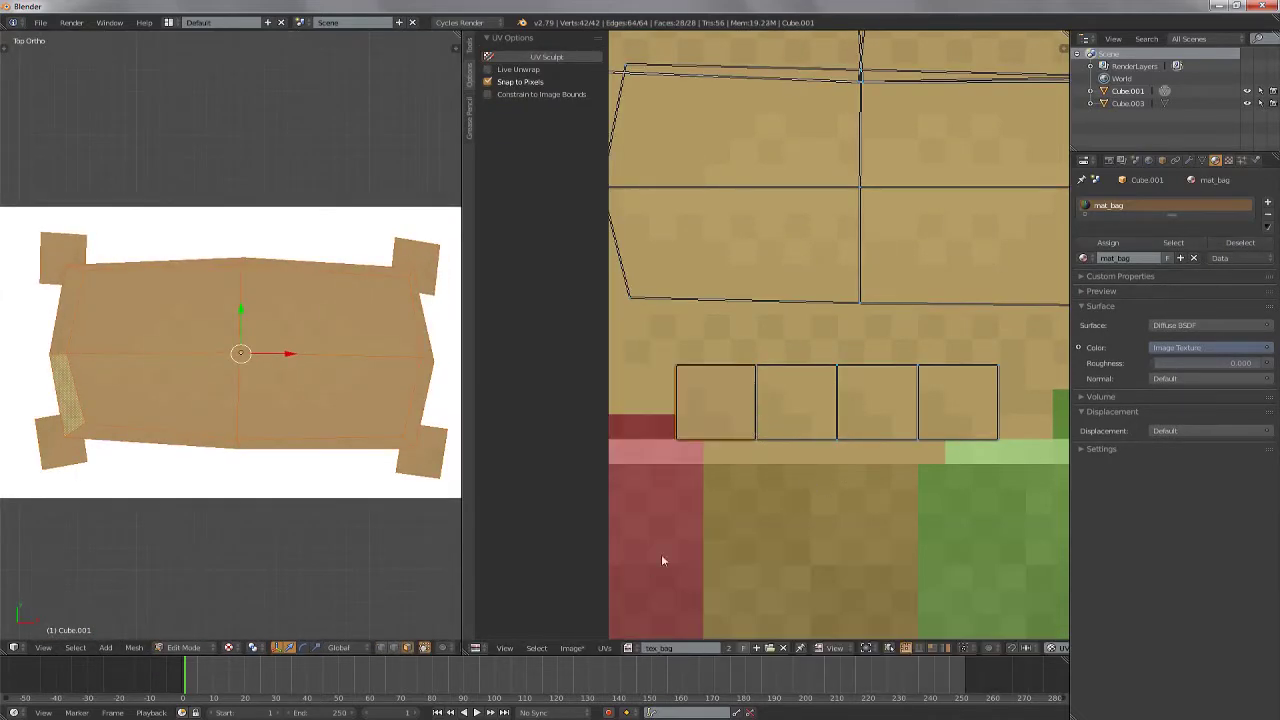
Rotate the bag's UV island and select one of its corner flap faces
key("r")
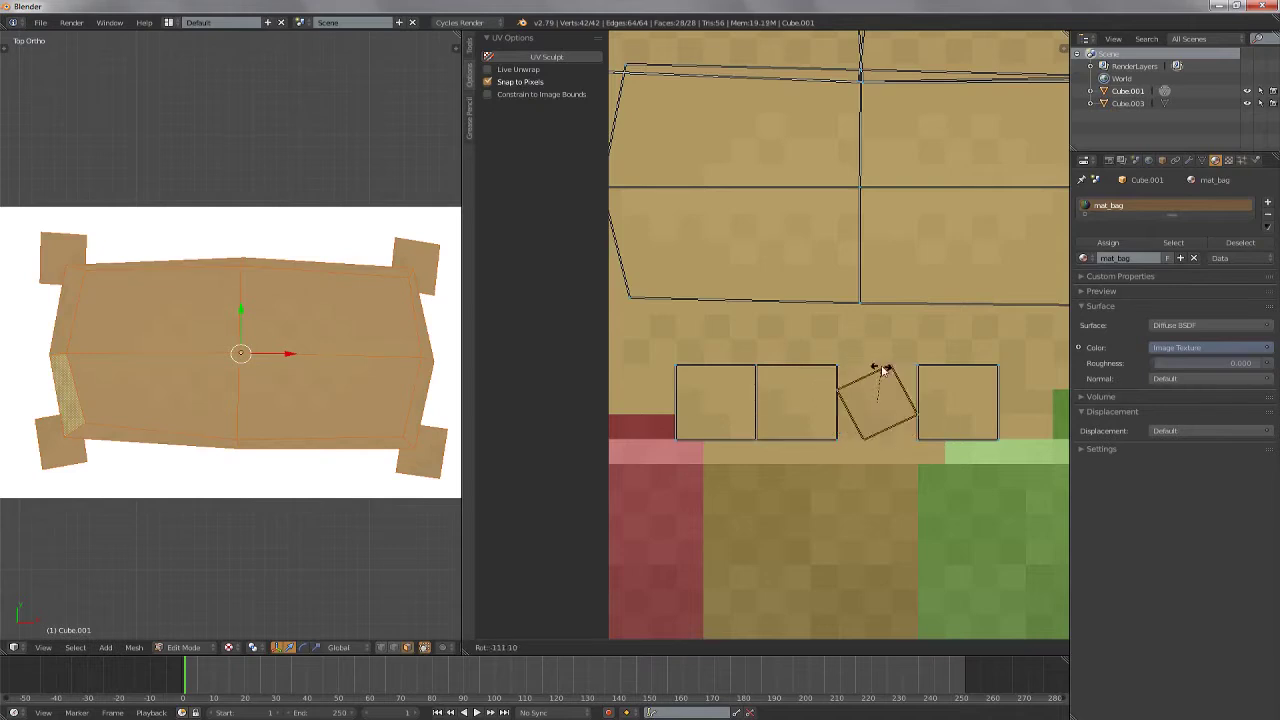
left_click(898, 493)
key("ctrl+Tab")
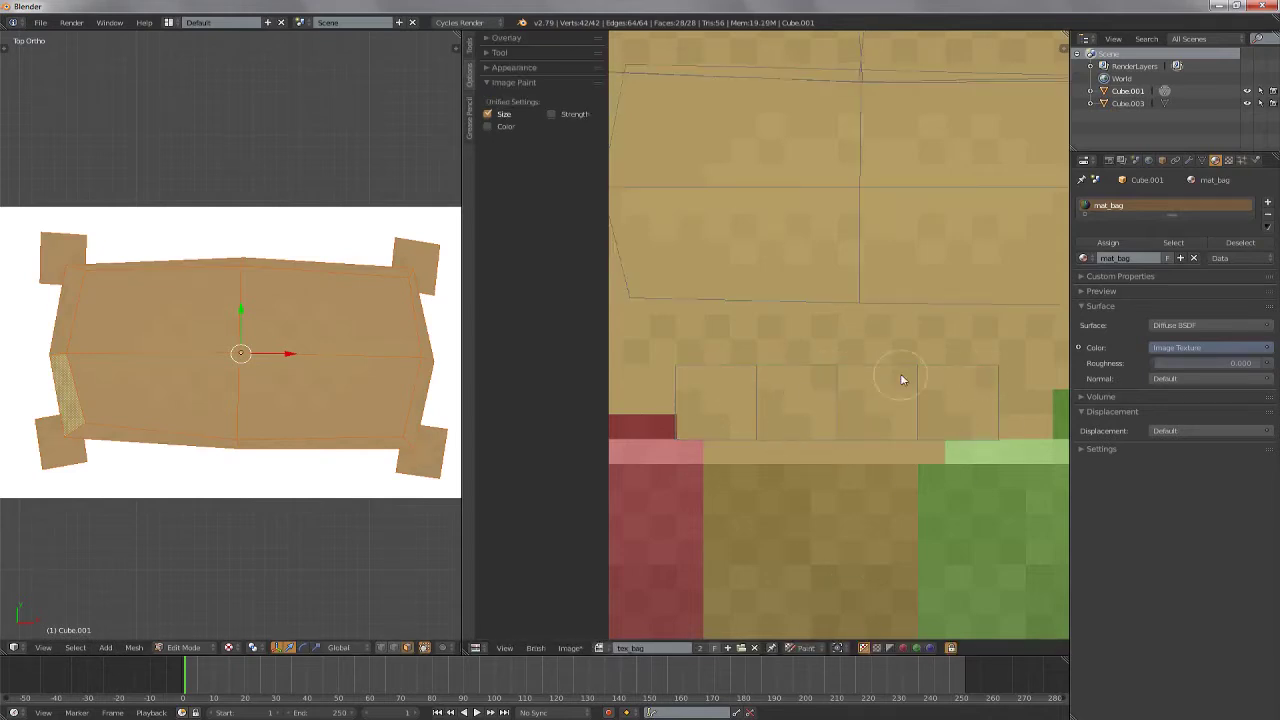
mouse_move(420, 420)
middle_mouse_down()
mouse_move(229, 434)
mouse_move(429, 455)
middle_mouse_up()
right_click(429, 455)
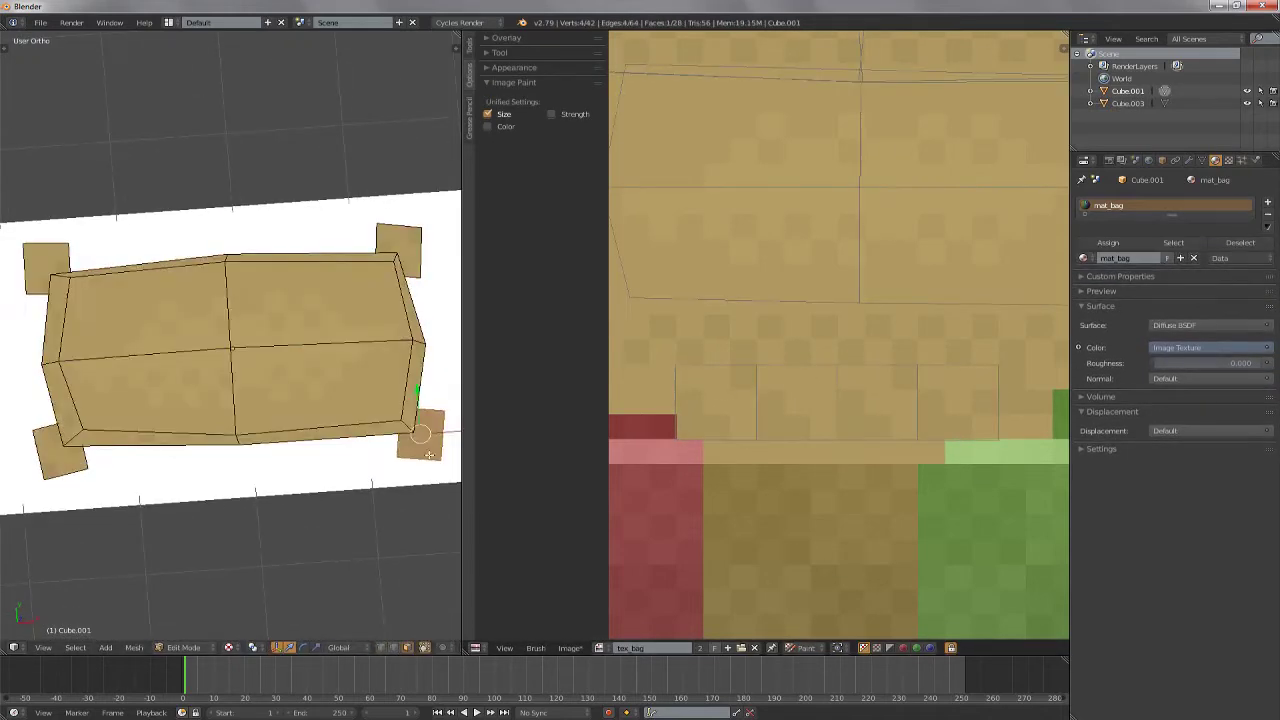
middle_click_drag(418, 293, 245, 397)
key("Tab")
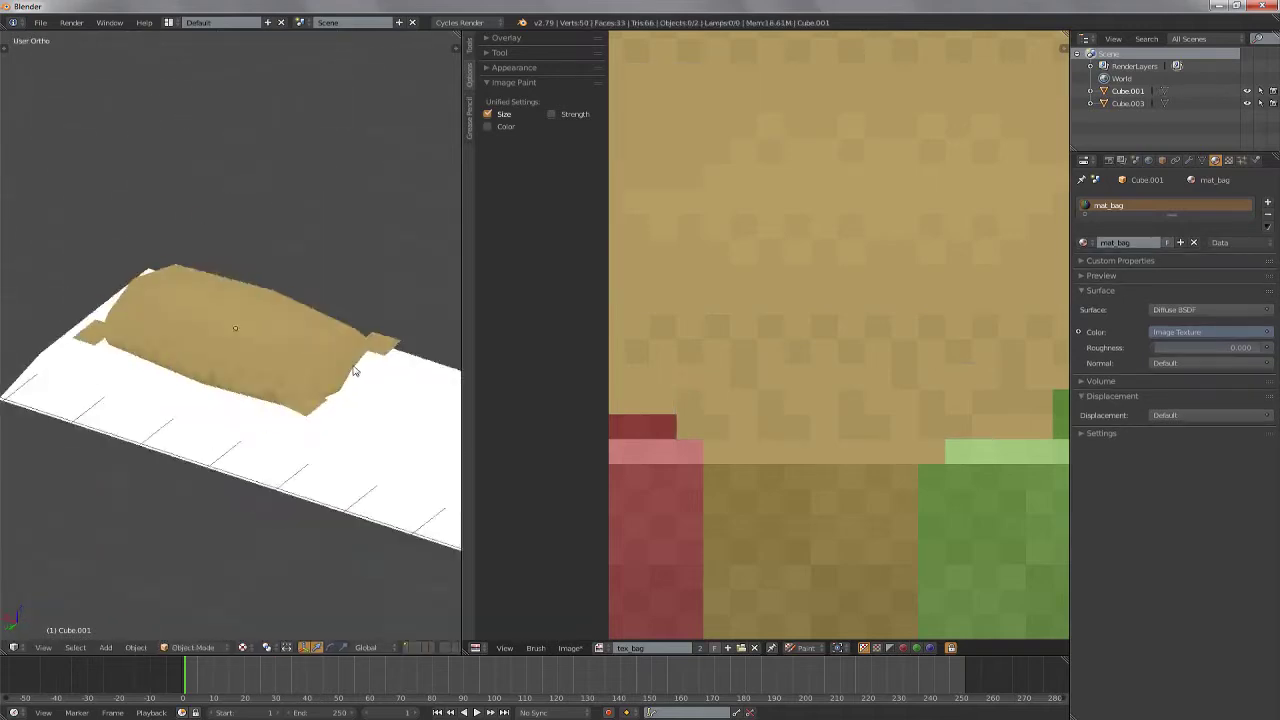
key("KP_1")
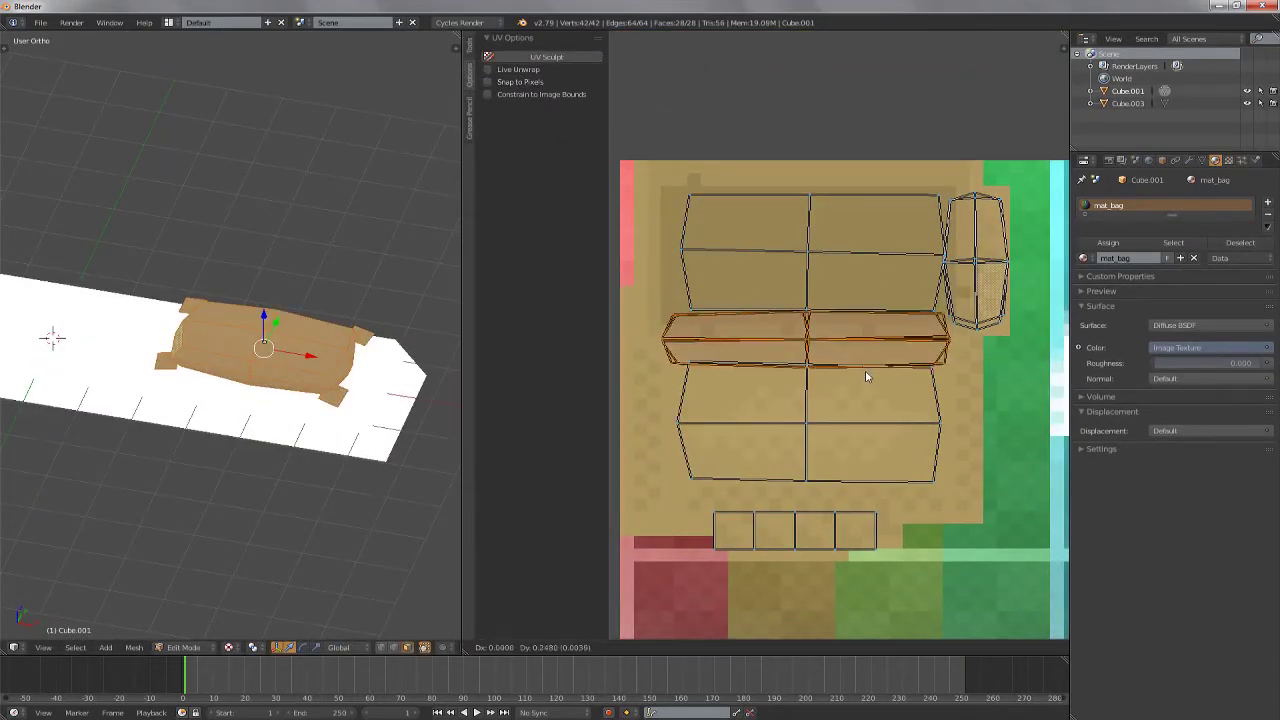
Place the middle UV strip, rotate the top UV island, and leave Edit Mode
left_click(867, 376)
key("l")
key("r")
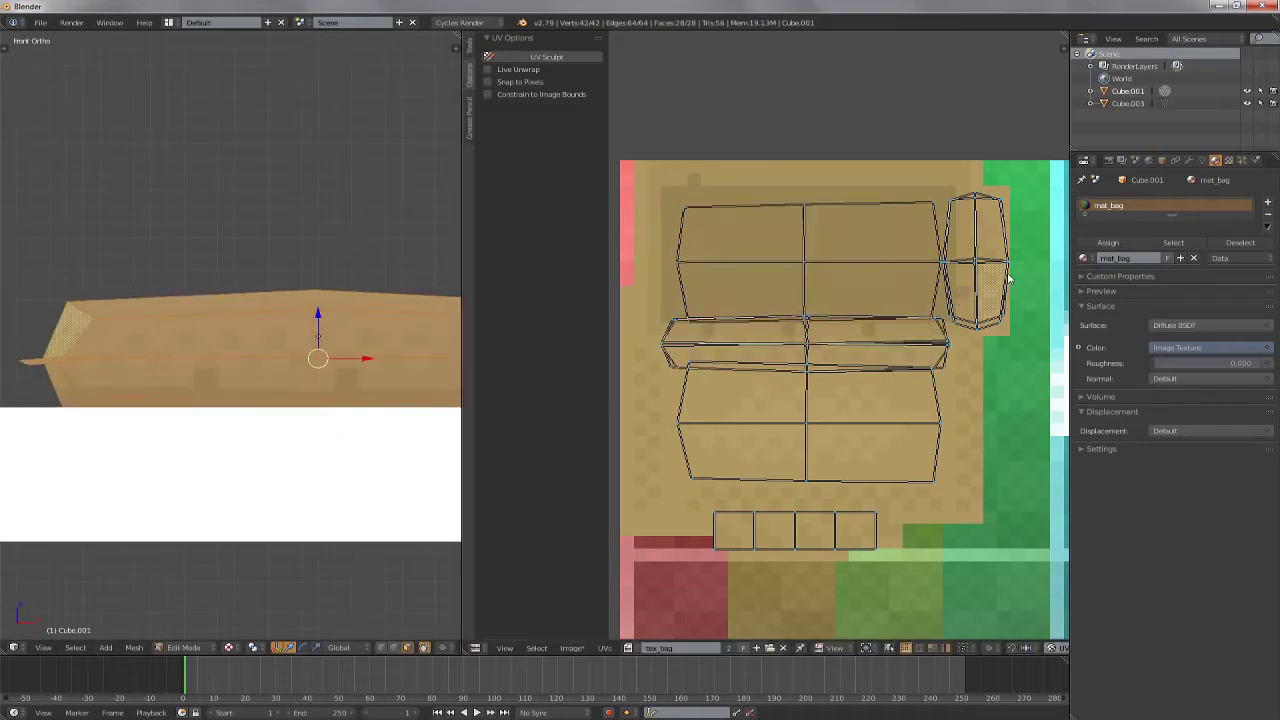
mouse_move(330, 360)
middle_mouse_down()
mouse_move(305, 384)
mouse_move(340, 420)
mouse_move(291, 403)
mouse_move(357, 400)
mouse_move(296, 455)
middle_mouse_up()
key("Tab")
Select the base plane Cube.003 and enter Edit Mode on it
right_click(291, 403)
key("Tab")
scroll(997, 448, "up", 2)
Assign the mat_bag material to all of the base plane's faces
scroll(997, 448, "up", 2)
key("KP_3")
scroll(885, 431, "down", 1)
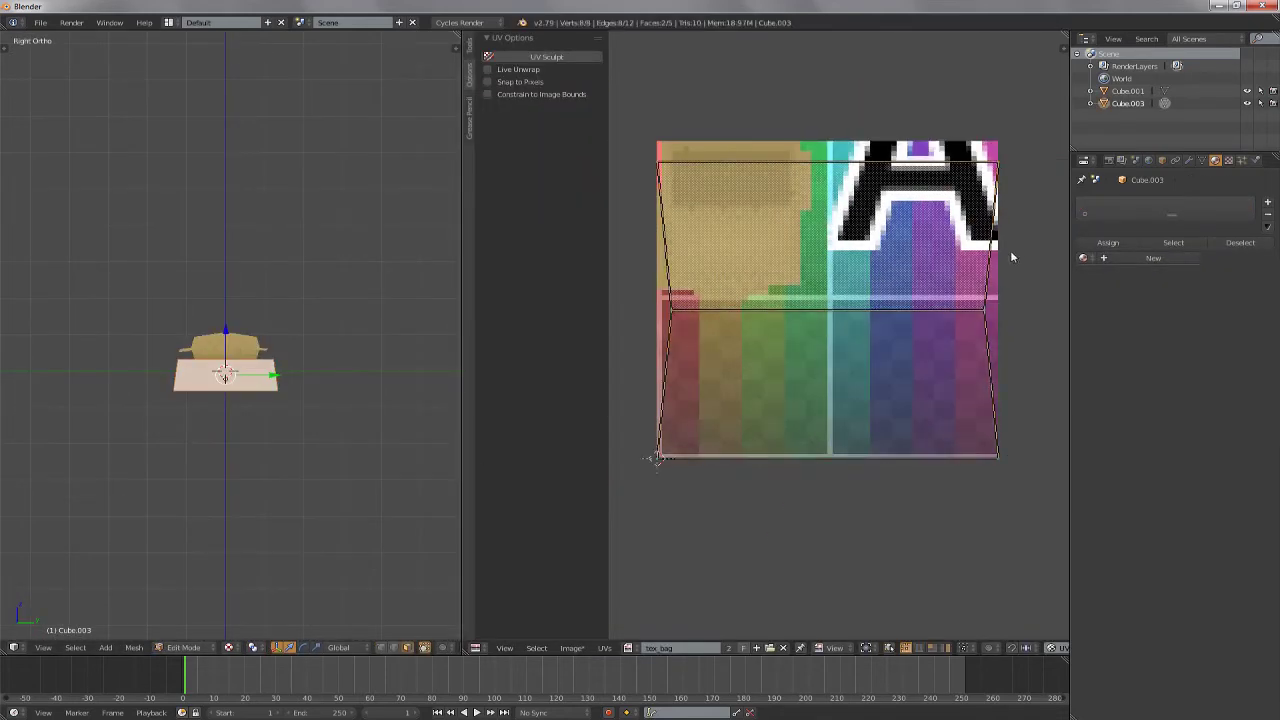
scroll(994, 438, "down", 2)
scroll(988, 433, "up", 2)
left_click(907, 360)
left_click(1083, 258)
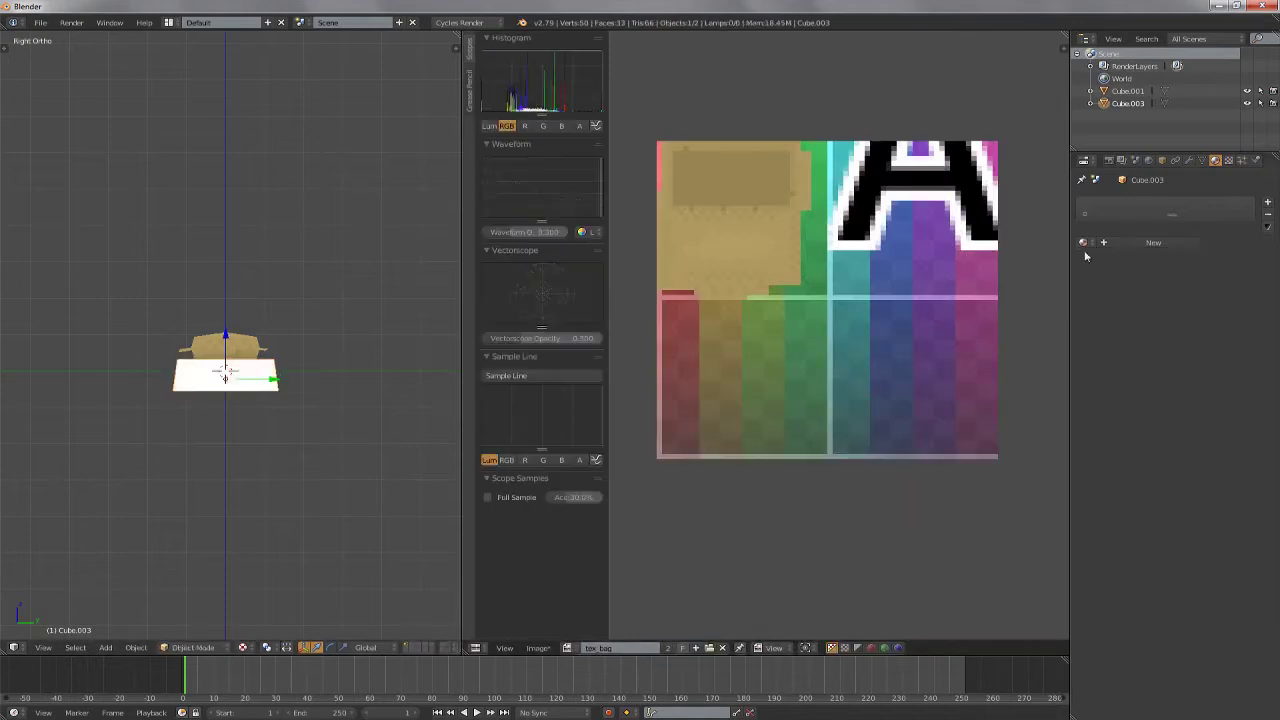
left_click(1123, 251)
scroll(808, 524, "up", 1)
Move and scale up the base plane's UV islands on tex_bag
key("g")
scroll(1000, 535, "up", 3)
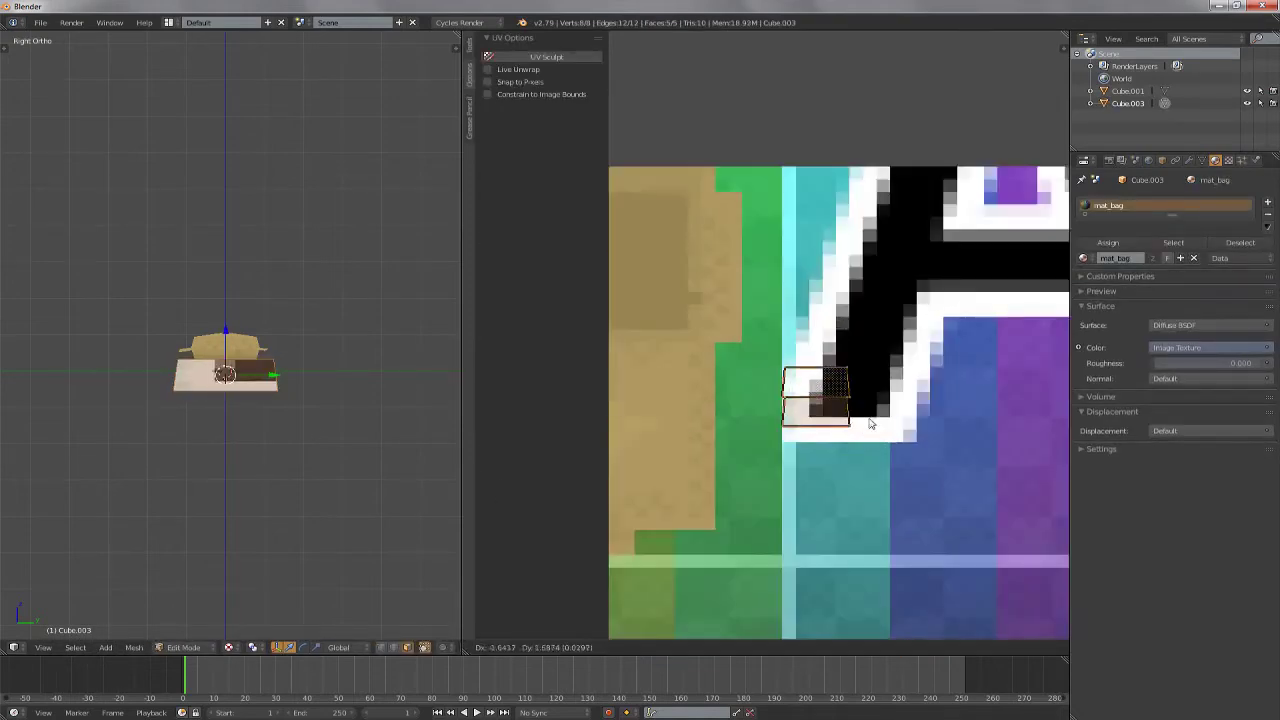
scroll(280, 553, "up", 4)
scroll(1006, 526, "up", 1)
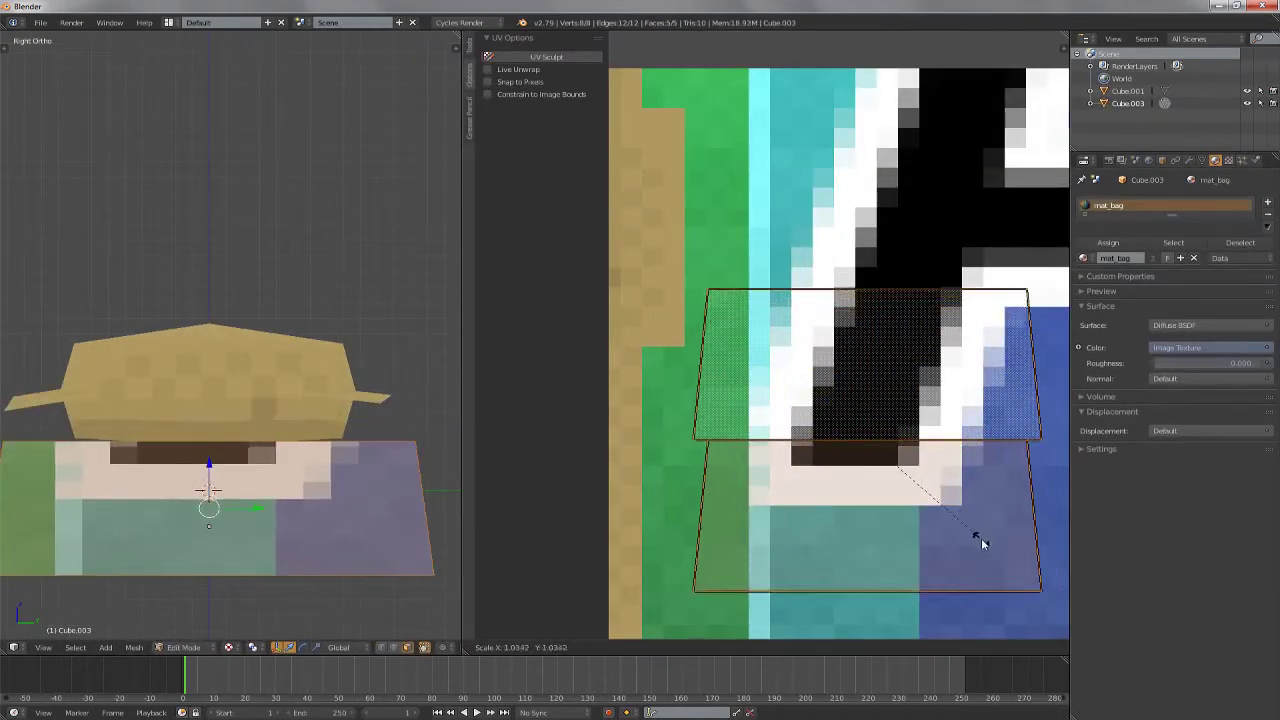
scroll(954, 519, "down", 3)
scroll(954, 519, "down", 1)
key("KP_7")
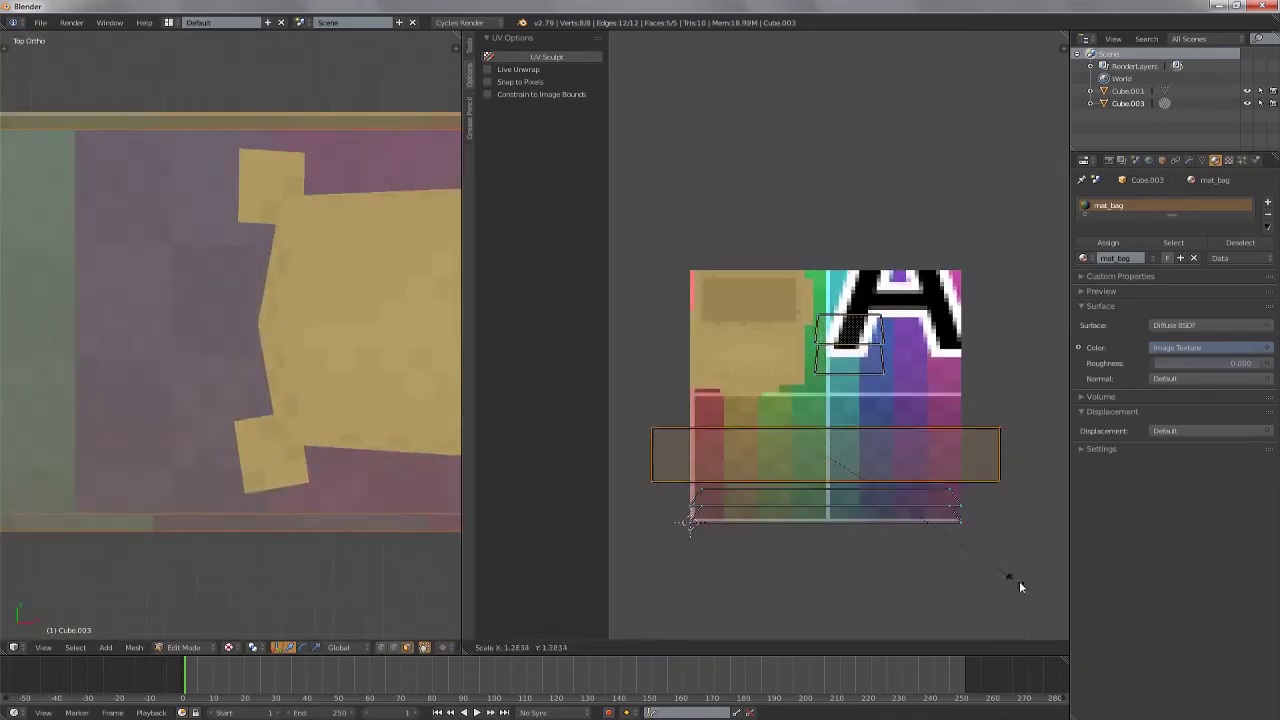
scroll(1000, 540, "up", 2)
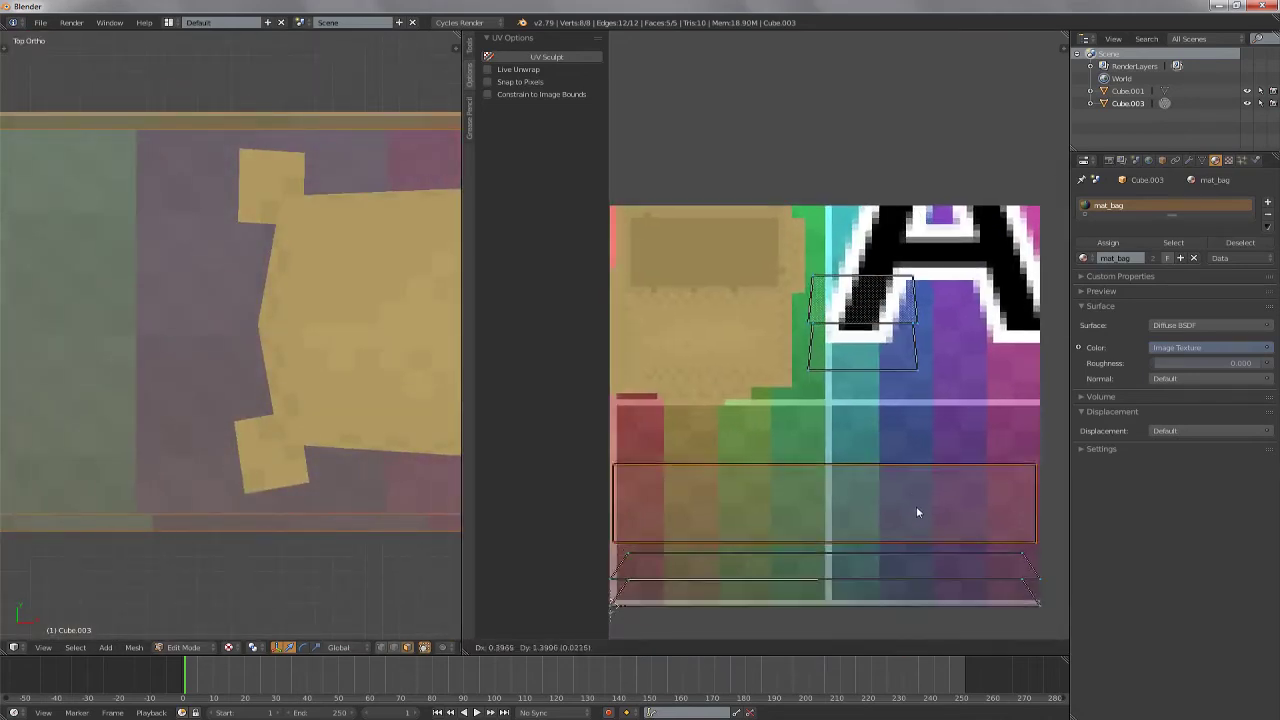
scroll(930, 520, "down", 1)
key("KP_1")
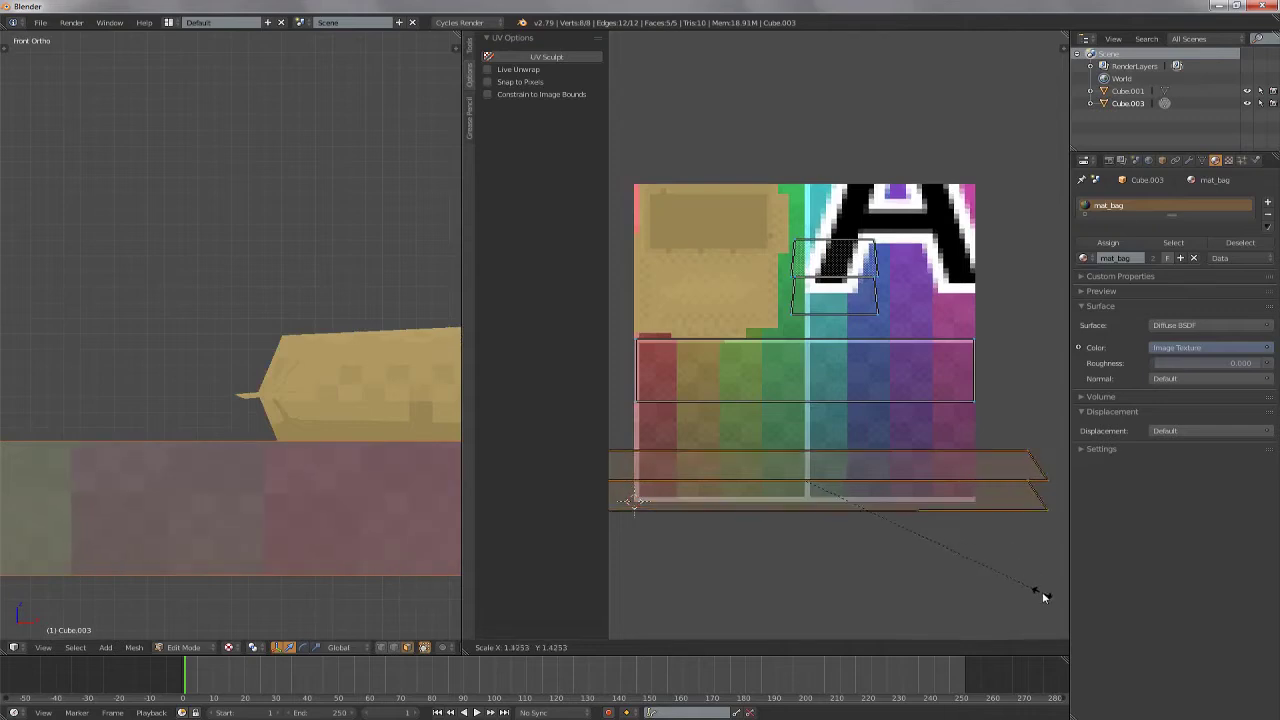
left_click(1042, 591)
Undo a stray UV change and confirm the plane's final UV scaling
middle_click_drag(263, 463, 805, 404)
right_click(805, 390)
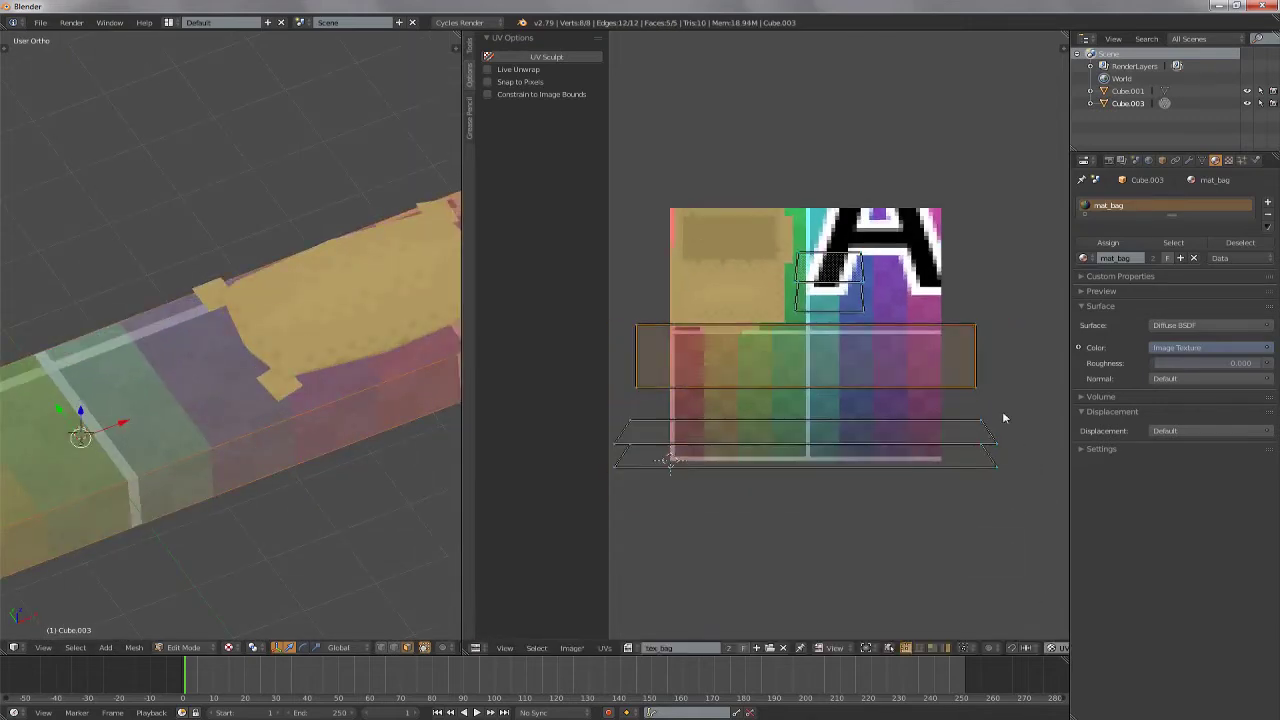
key("ctrl+z")
scroll(951, 420, "up", 1)
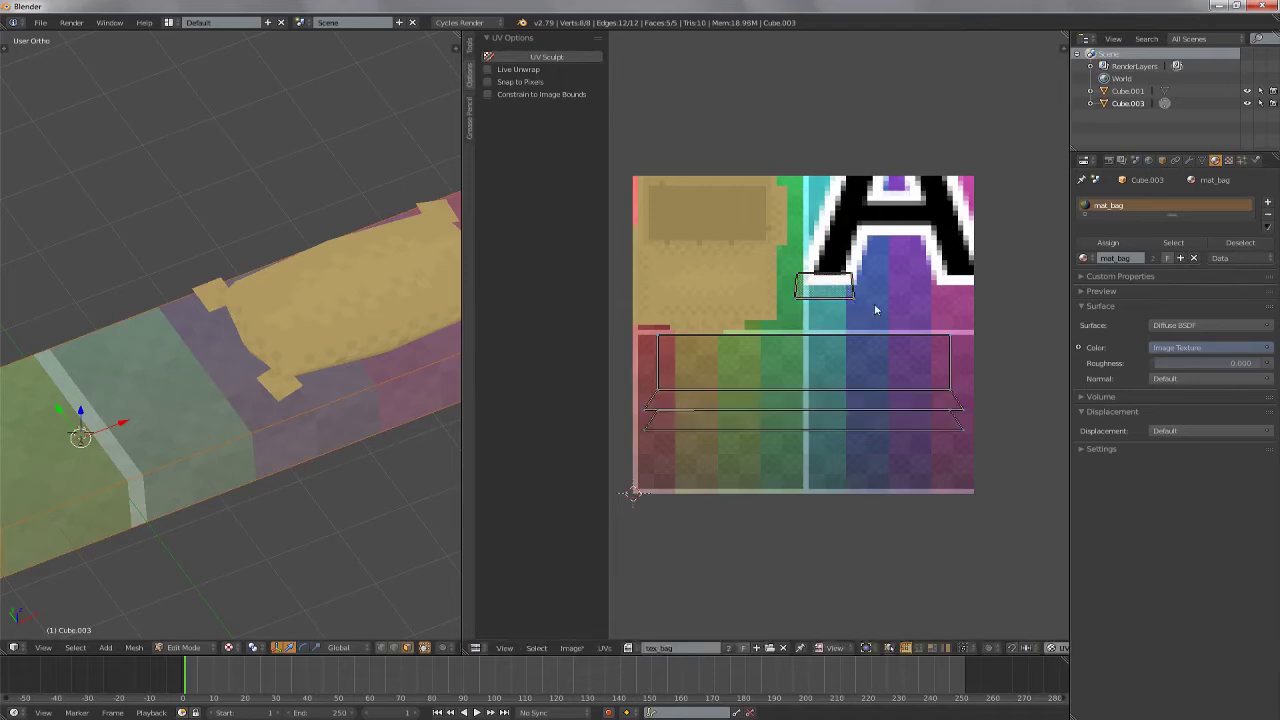
key("KP_3")
scroll(790, 340, "up", 2)
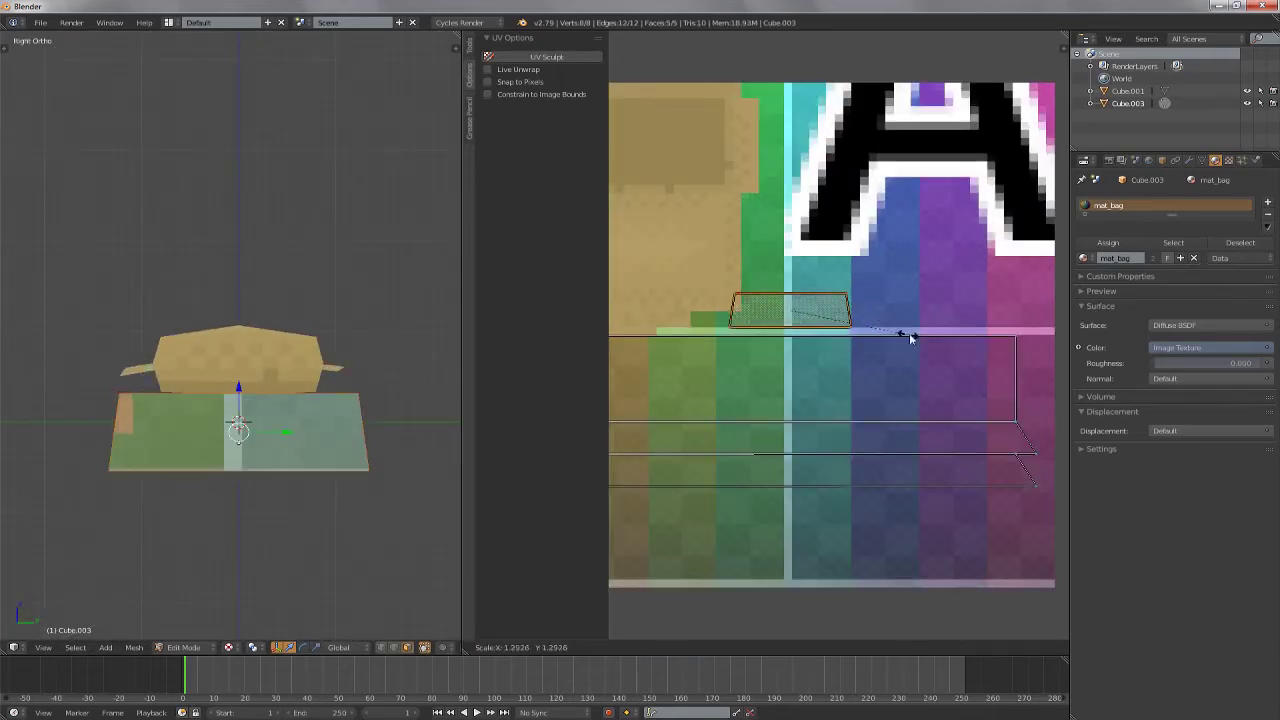
left_click(946, 333)
middle_click_drag(200, 460, 223, 465)
key("KP_1")
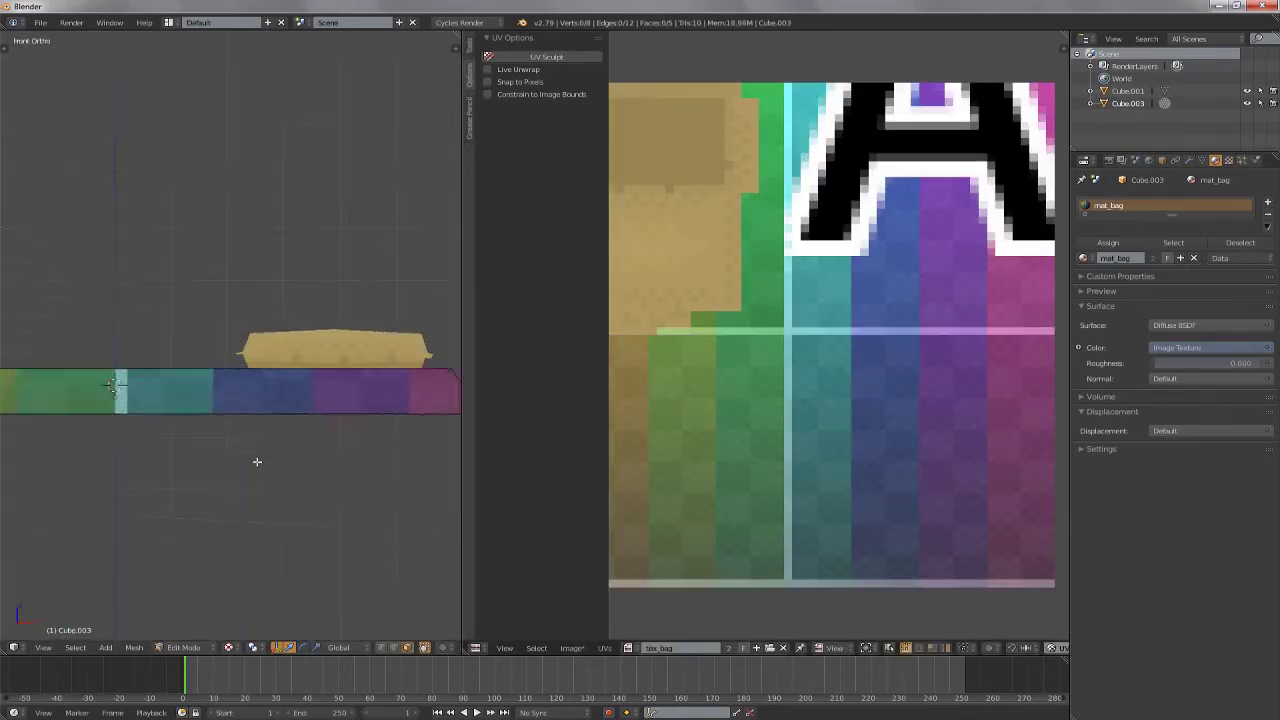
Paint the texture's lower band grey for the stone slab
left_click_drag(1011, 465, 811, 403)
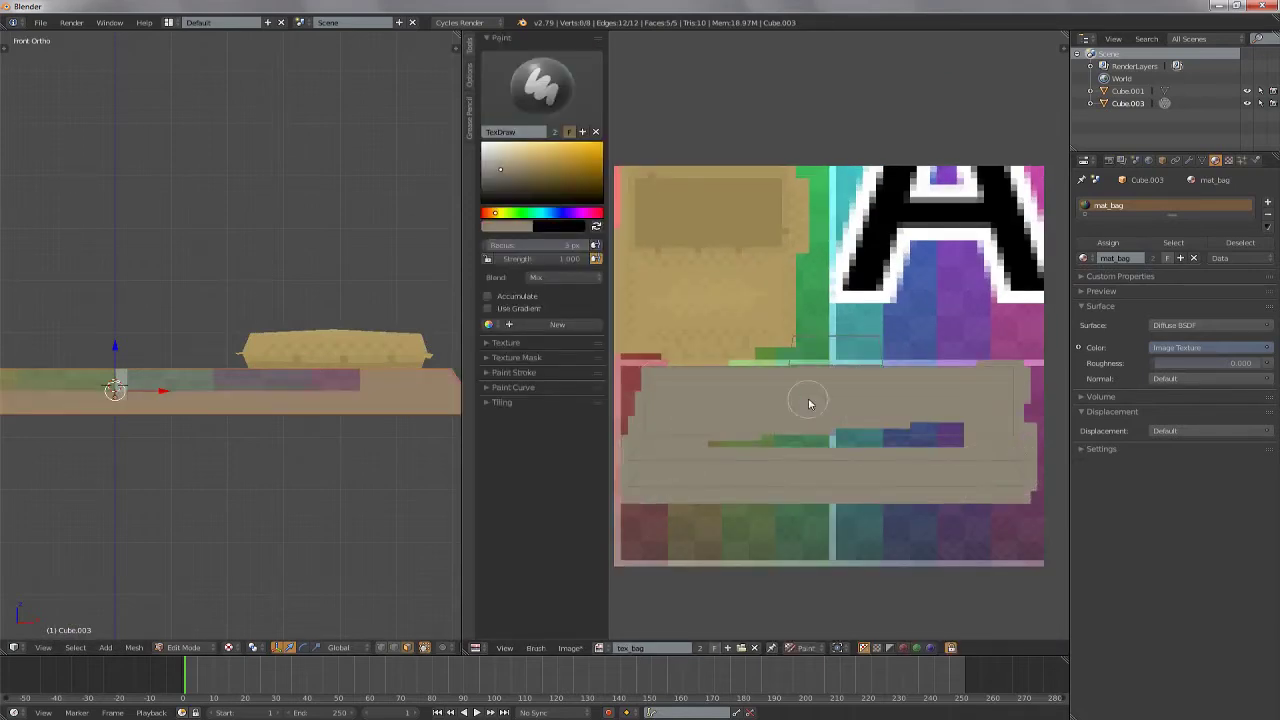
scroll(640, 440, "up", 2)
middle_click_drag(300, 420, 380, 405)
scroll(622, 241, "down", 2)
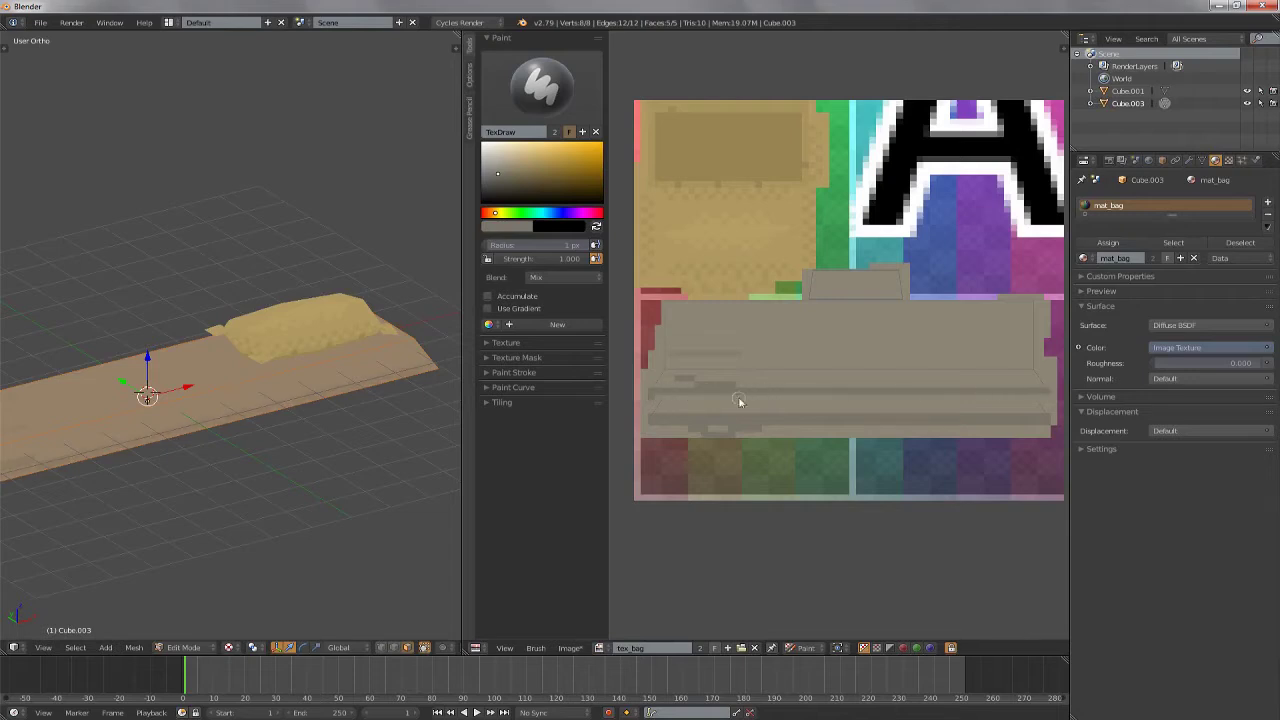
scroll(800, 405, "up", 3)
scroll(790, 390, "down", 1)
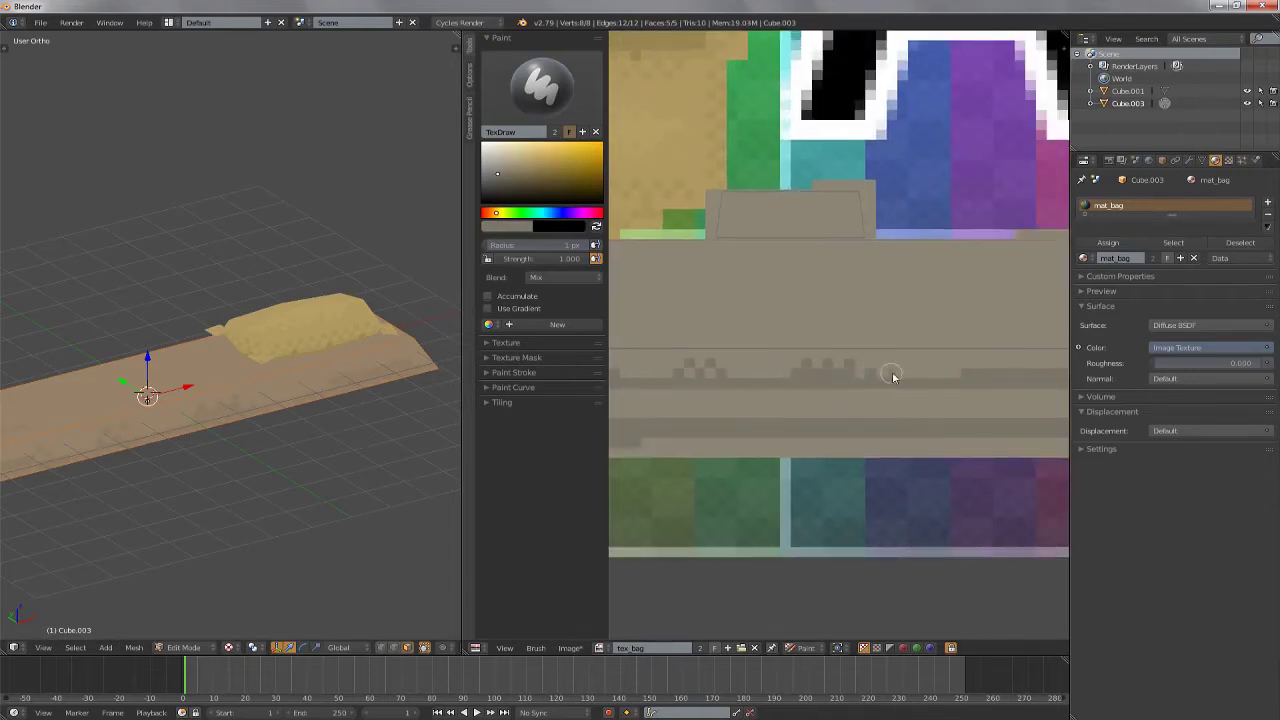
scroll(893, 377, "down", 1)
Switch the image editor between UV editing and Paint mode while checking the grey area
key("KP_1")
key("ctrl+Tab")
scroll(851, 420, "up", 2)
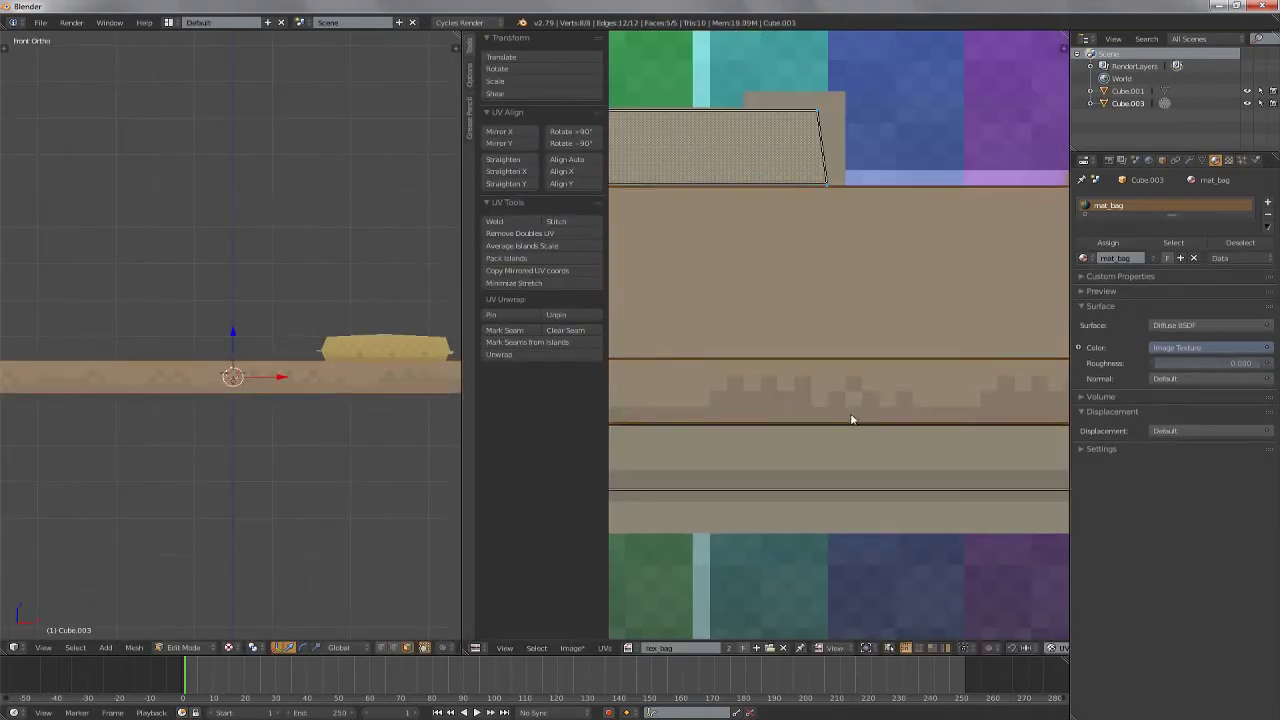
key("ctrl+Tab")
scroll(851, 420, "down", 3)
middle_click_drag(363, 340, 363, 372)
key("ctrl+Tab")
scroll(814, 480, "up", 1)
scroll(802, 358, "down", 1)
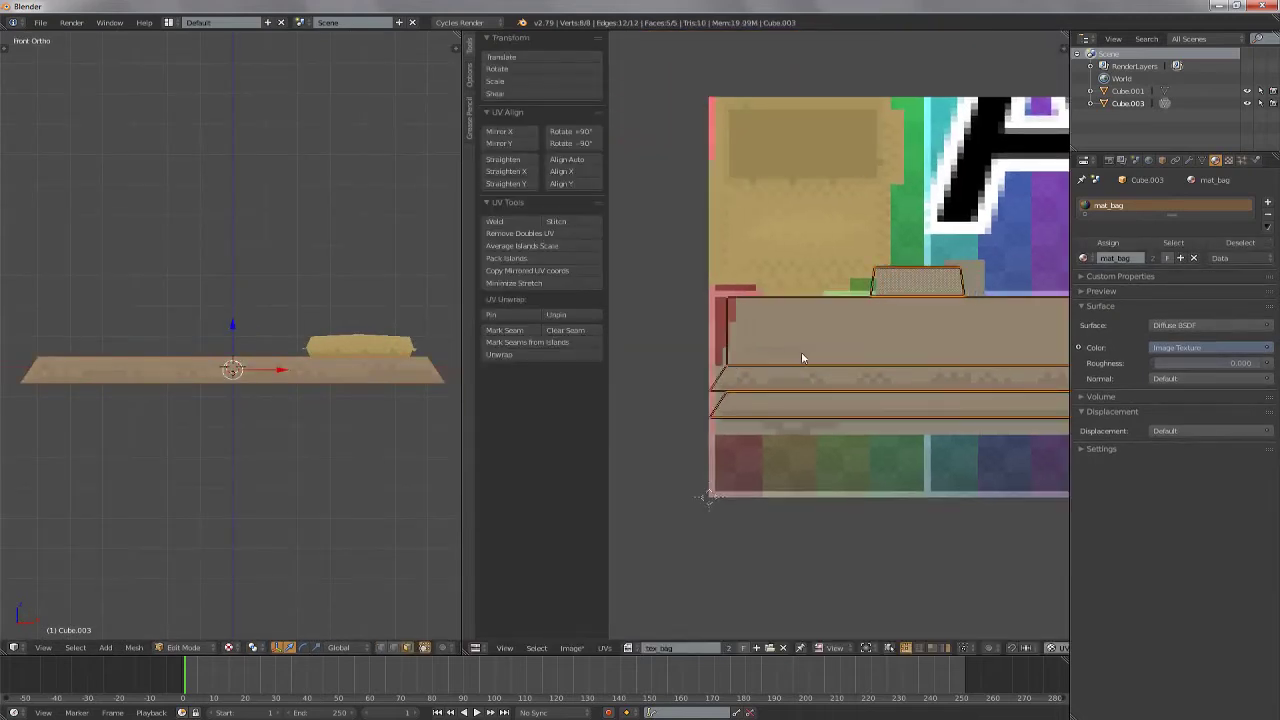
scroll(880, 400, "down", 1)
scroll(997, 440, "up", 3)
scroll(1000, 440, "down", 1)
key("ctrl+Tab")
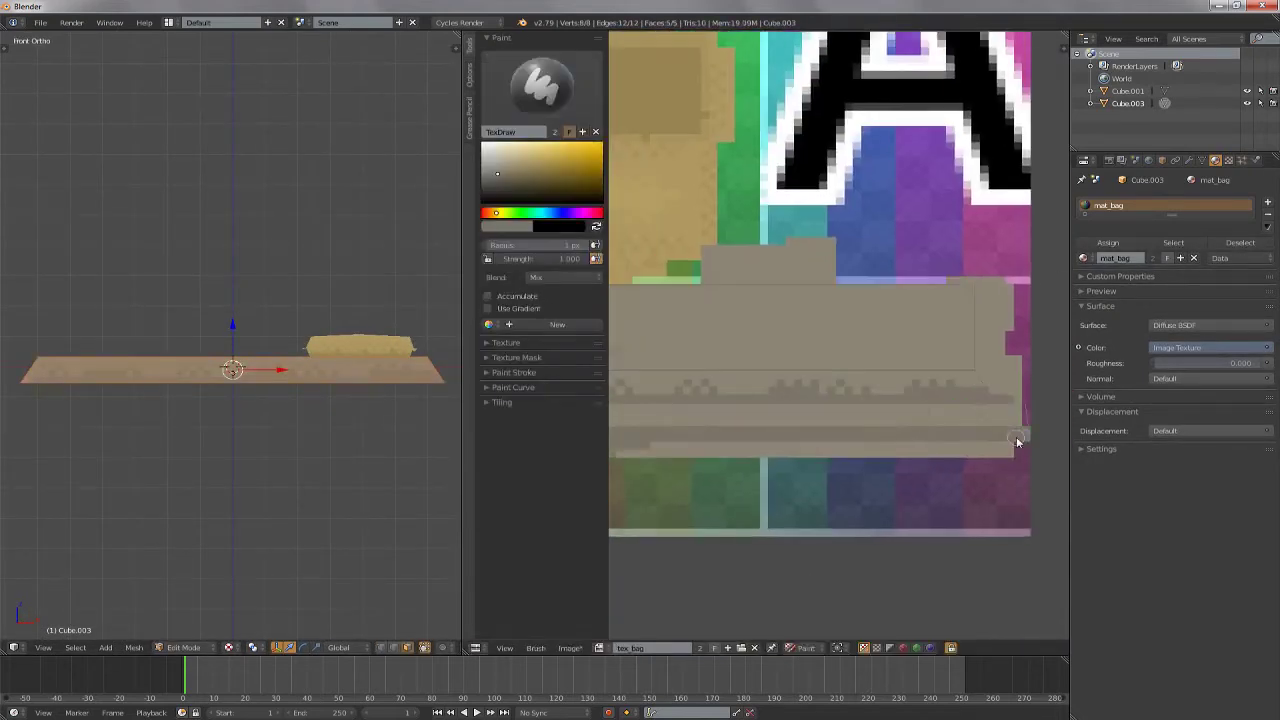
scroll(1017, 441, "up", 1)
key("ctrl+Tab")
scroll(923, 451, "up", 1)
key("ctrl+Tab")
scroll(997, 408, "down", 2)
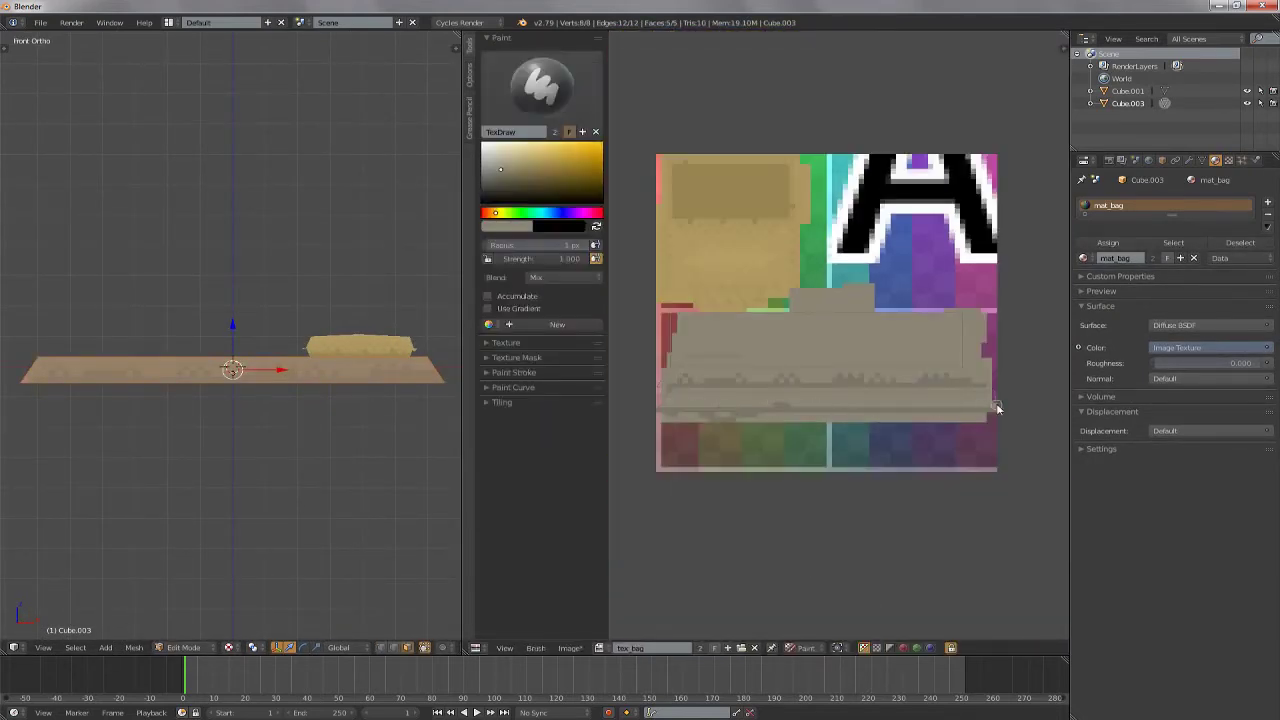
scroll(997, 408, "up", 2)
scroll(857, 420, "down", 1)
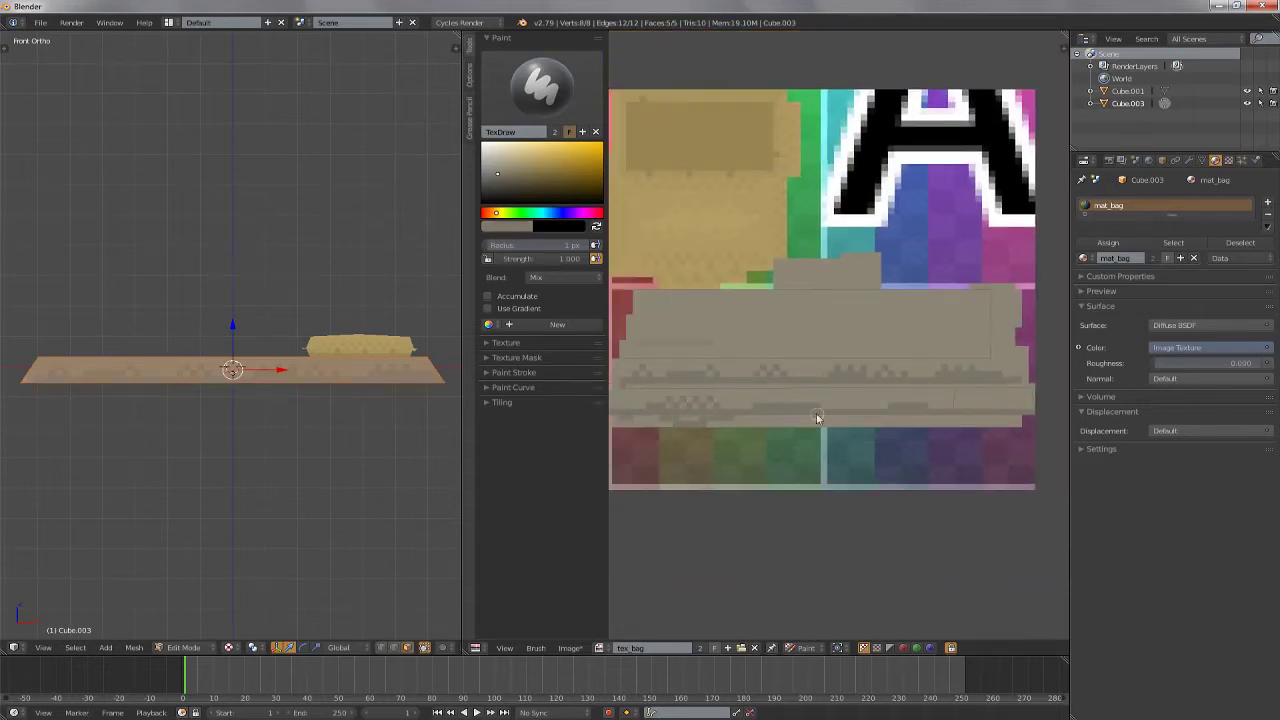
scroll(760, 425, "up", 2)
scroll(923, 434, "right", 2)
Orbit the 3D view to inspect the grey-painted slab
mouse_move(240, 380)
middle_mouse_down()
mouse_move(268, 420)
mouse_move(330, 440)
mouse_move(329, 466)
middle_mouse_up()
scroll(717, 433, "down", 2)
scroll(717, 433, "up", 2)
scroll(800, 451, "down", 1)
Sample a colour and paint block joint lines across the grey stone band
scroll(957, 421, "up", 1)
key("s")
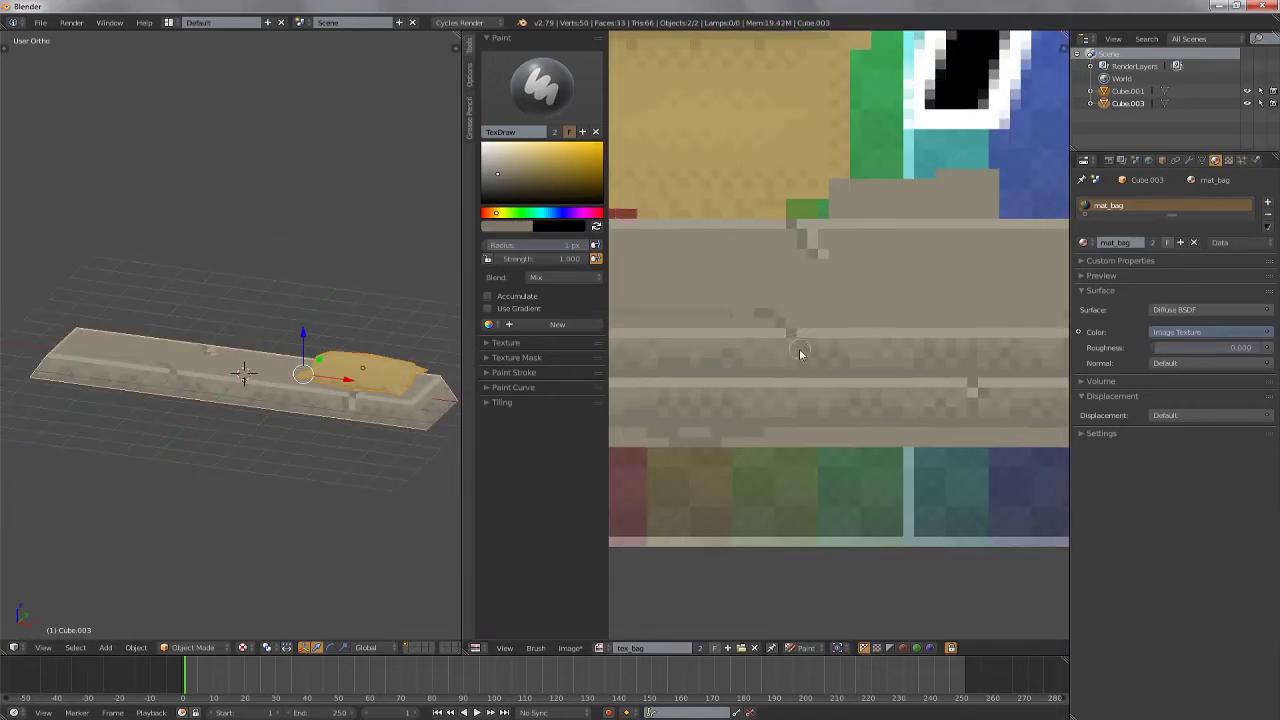
scroll(806, 346, "up", 2)
scroll(803, 322, "down", 4)
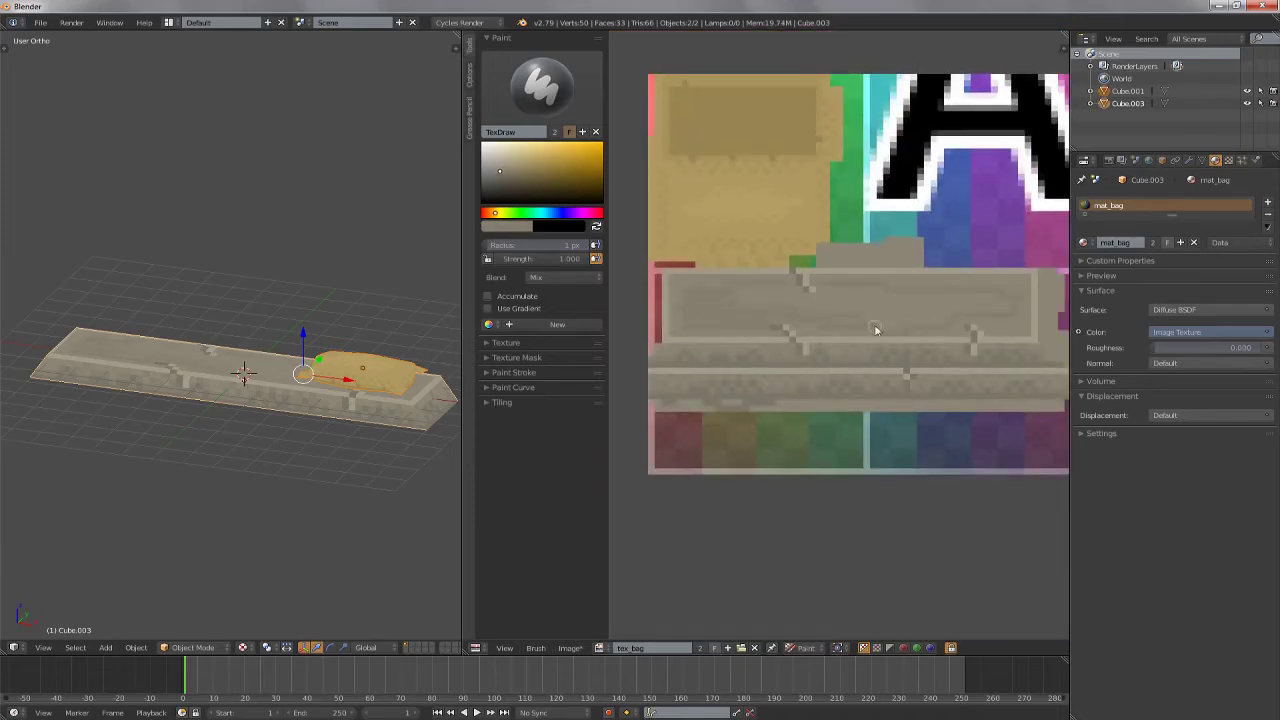
scroll(960, 308, "up", 1)
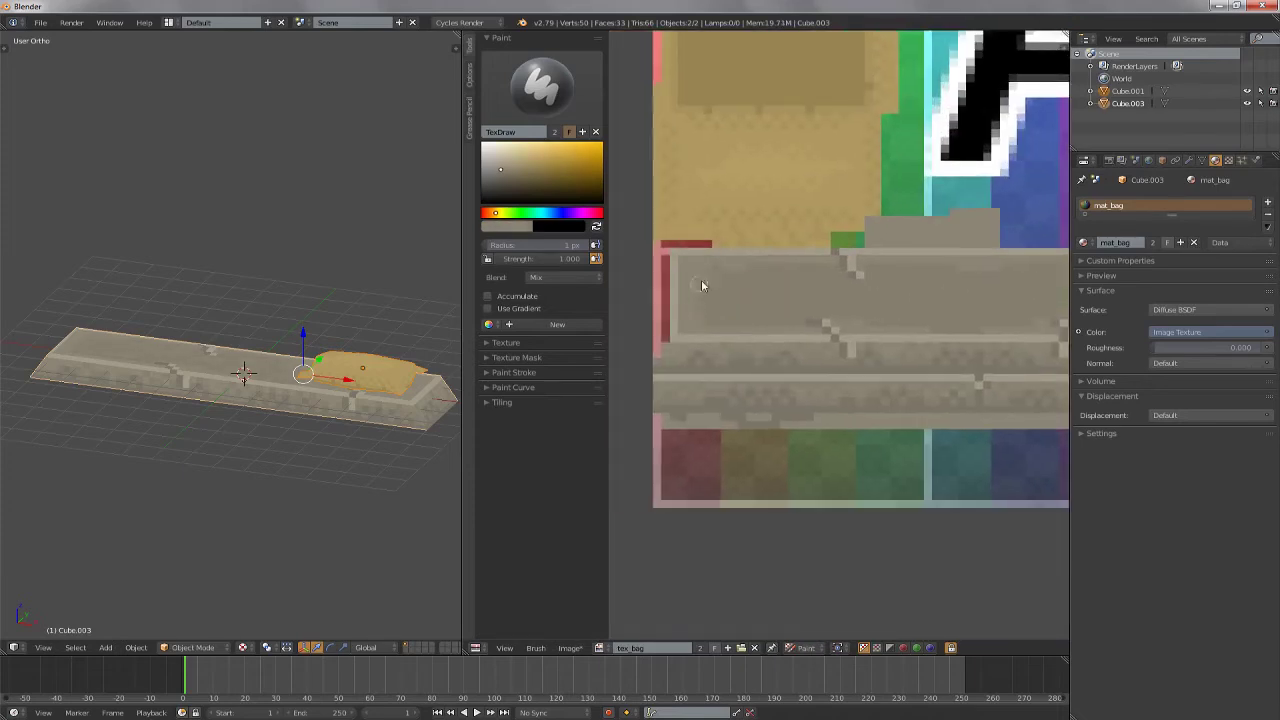
middle_click_drag(960, 308, 904, 328)
mouse_move(752, 321)
middle_mouse_down()
mouse_move(763, 266)
mouse_move(909, 285)
middle_mouse_up()
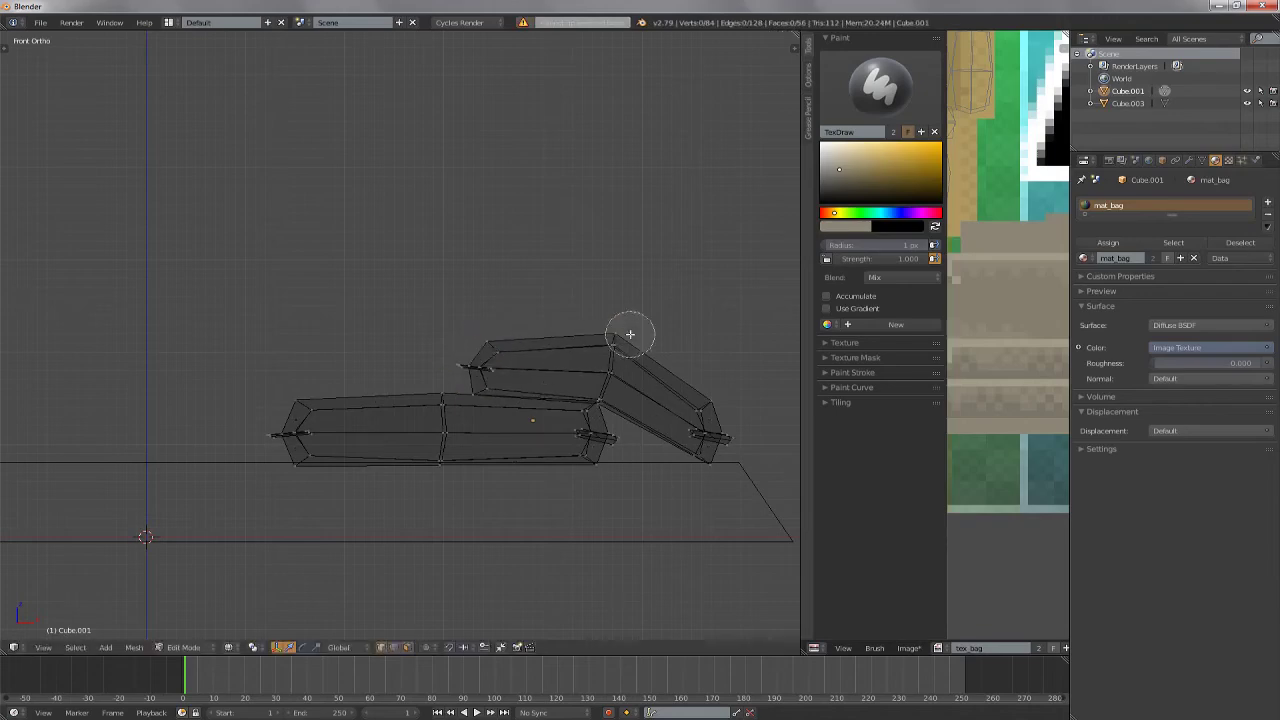
Knife-cut across the tilted bag, then return to the front view
middle_click_drag(611, 387, 520, 300)
scroll(520, 300, "up", 2)
key("z")
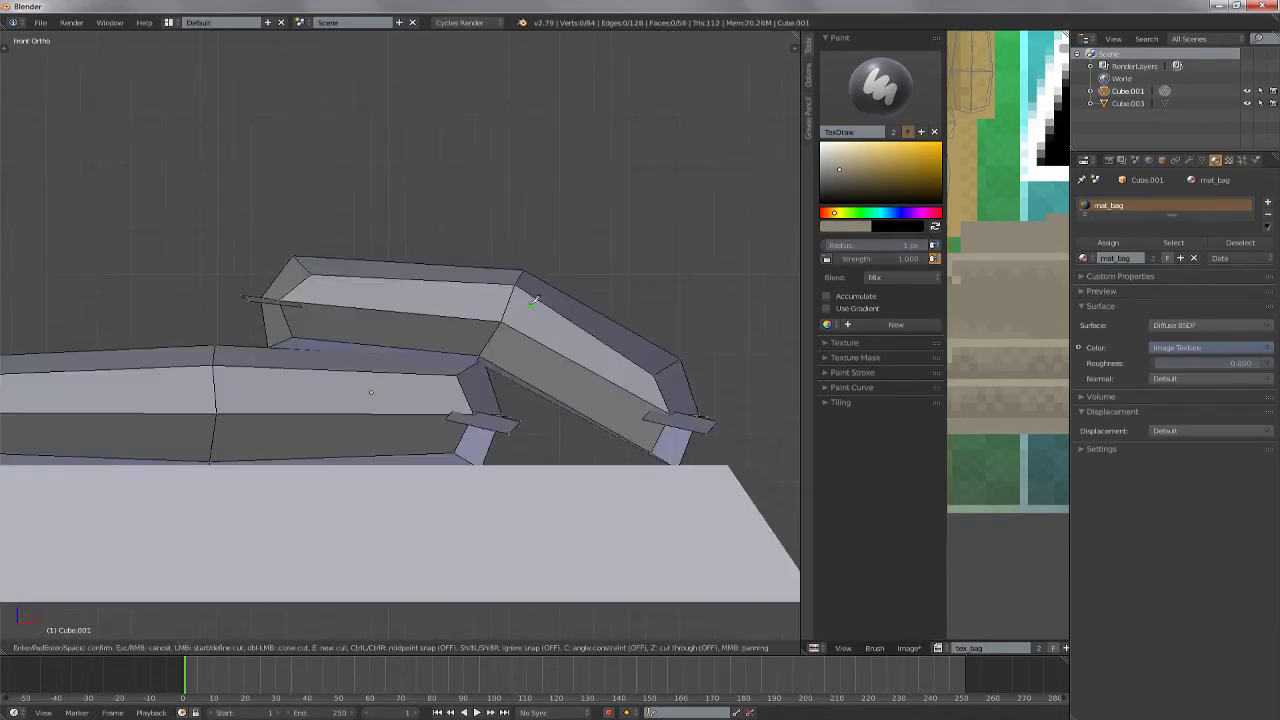
scroll(276, 421, "up", 1)
key("k")
key("Return")
key("z")
key("z")
middle_click_drag(511, 403, 523, 379)
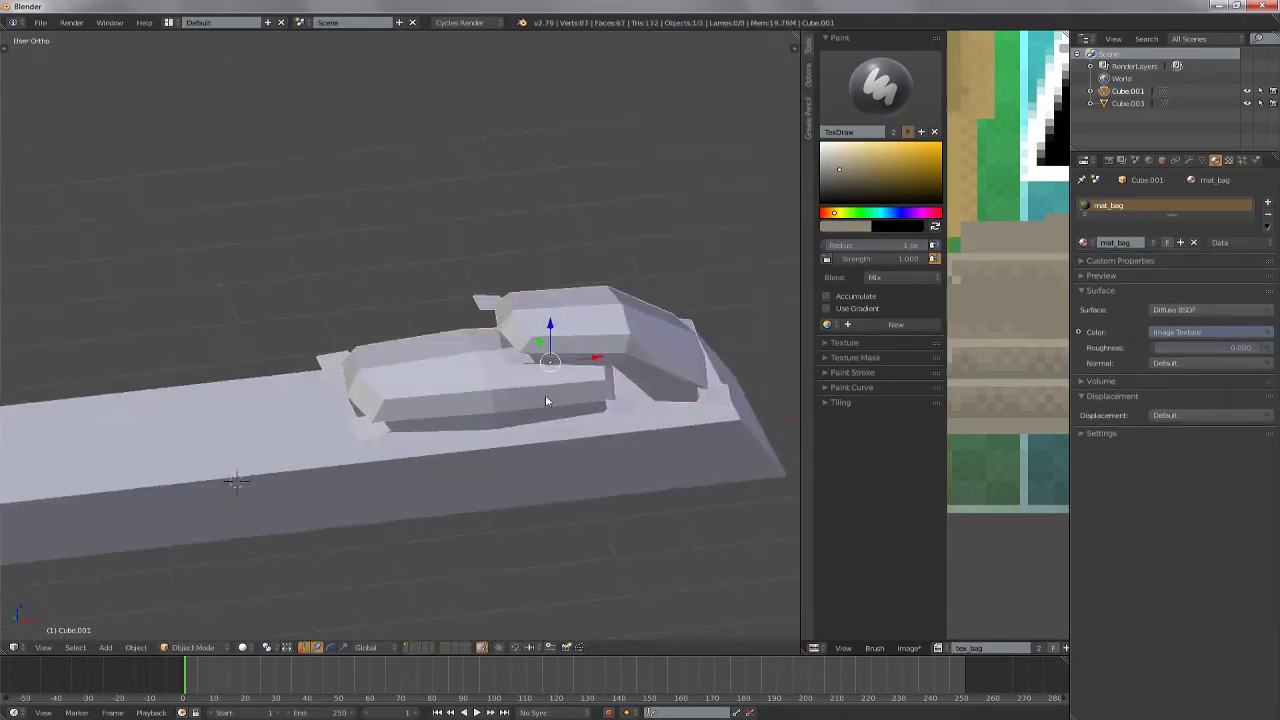
key("KP_1")
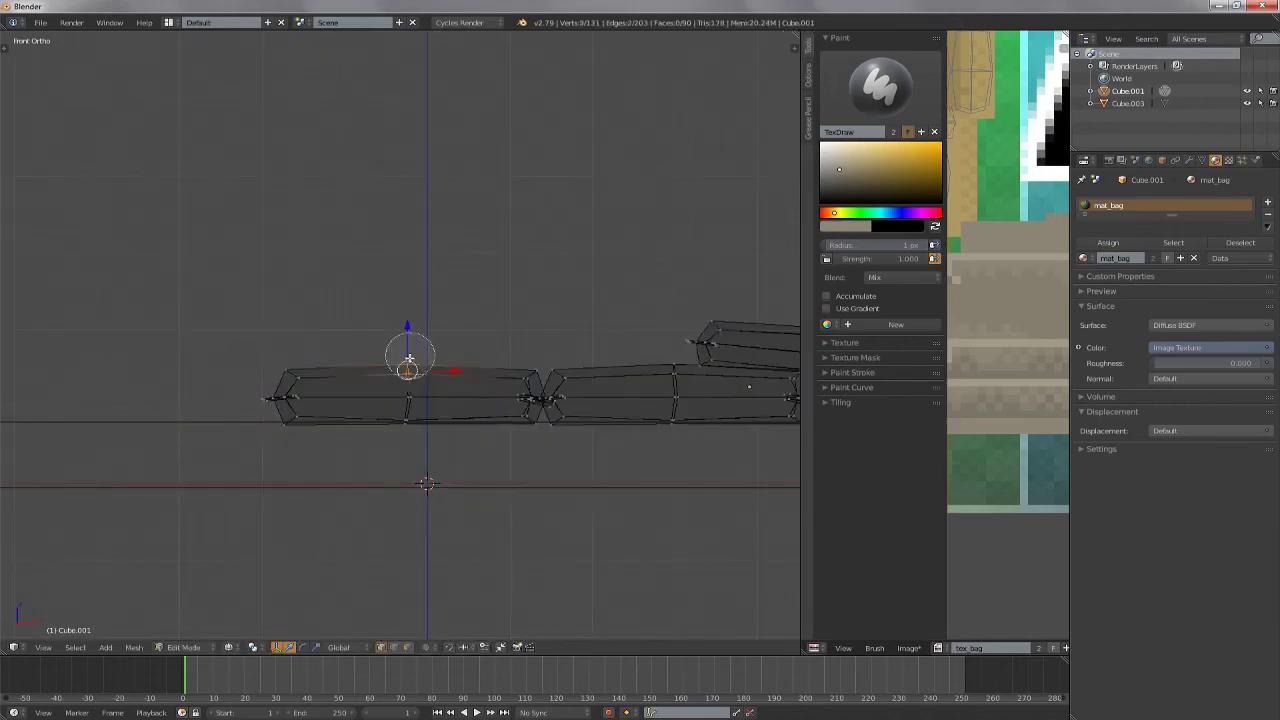
Duplicate the bag with Shift+D and place the copy along the base
key("KP_1")
key("shift+d")
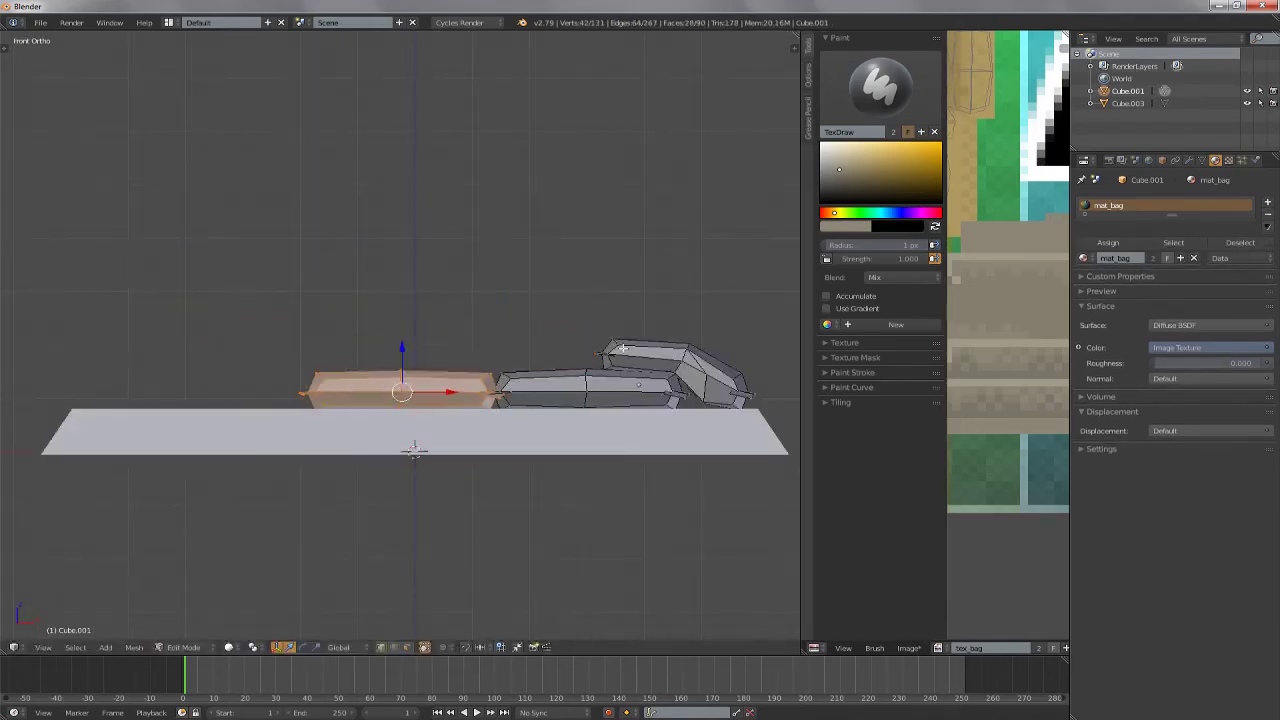
left_click(681, 335)
scroll(600, 350, "up", 2)
key("a")
scroll(550, 360, "down", 3)
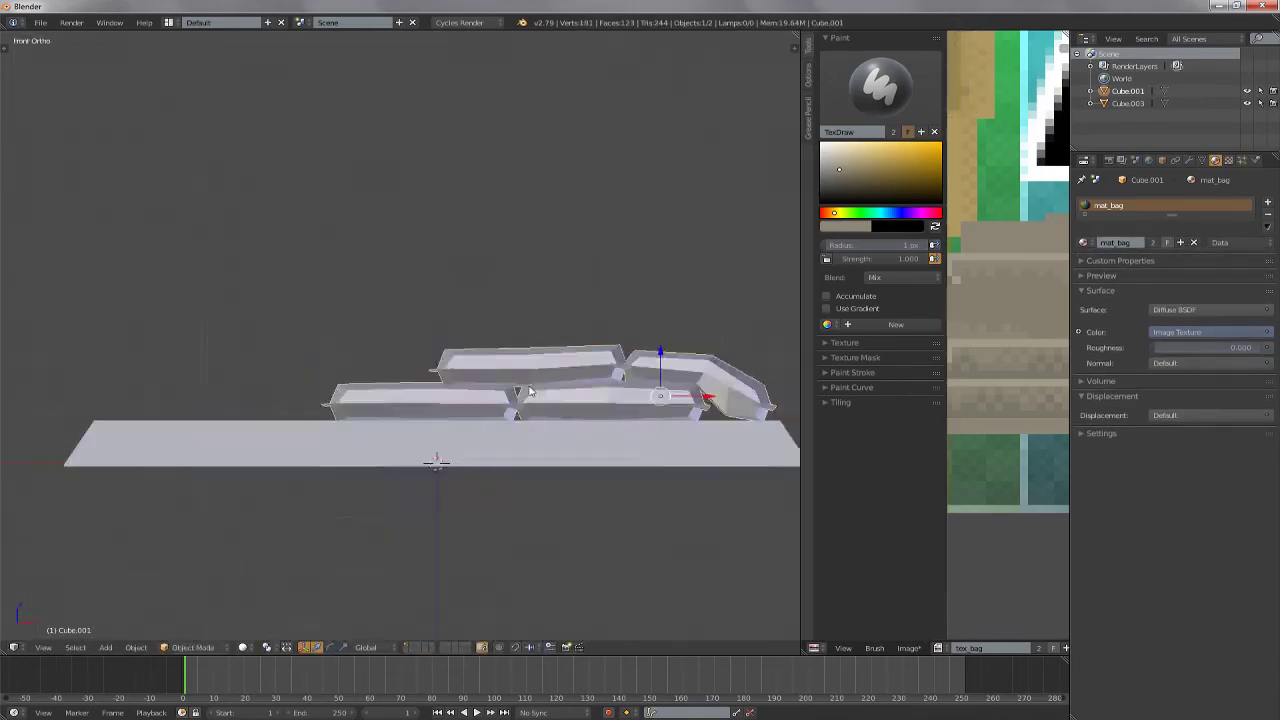
scroll(493, 369, "up", 1)
middle_click_drag(493, 369, 560, 380)
Separate a bag into its own object and move it further left
key("KP_1")
key("p")
key("Tab")
key("g")
left_click(336, 410)
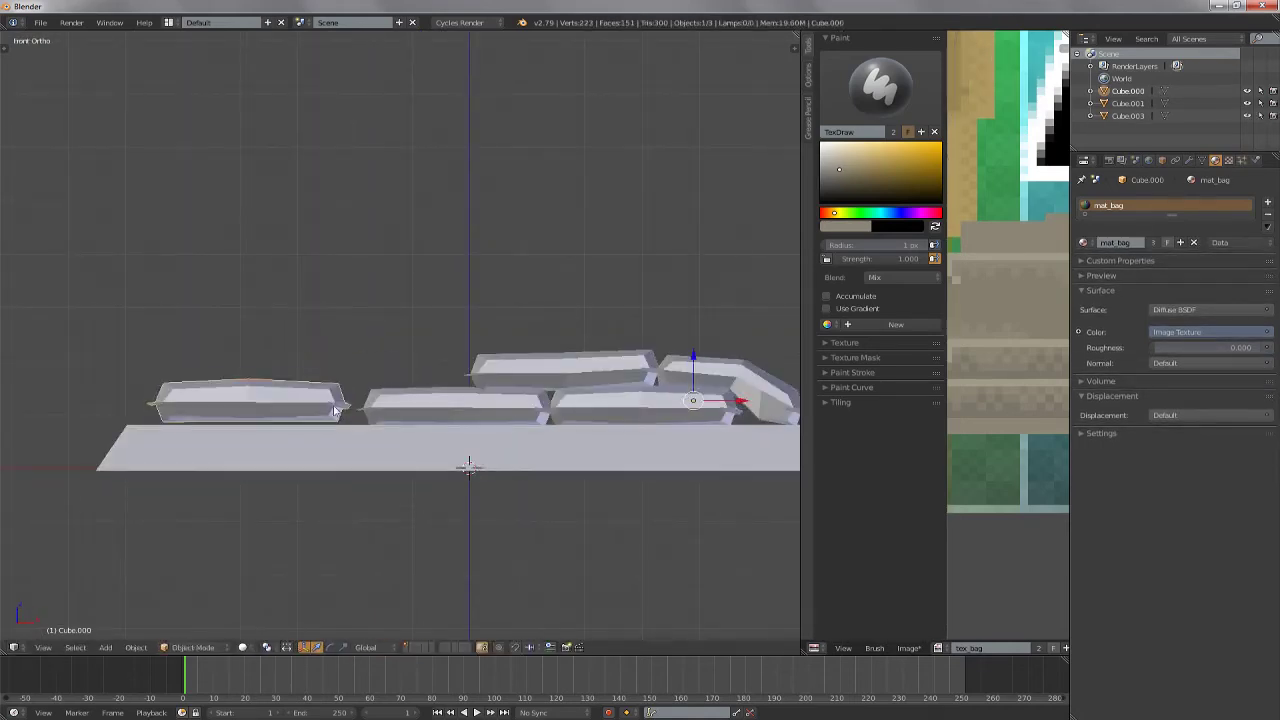
left_click(517, 408)
Separate another bag, lift it upward and tilt it around the front axis
key("Tab")
key("p")
key("Tab")
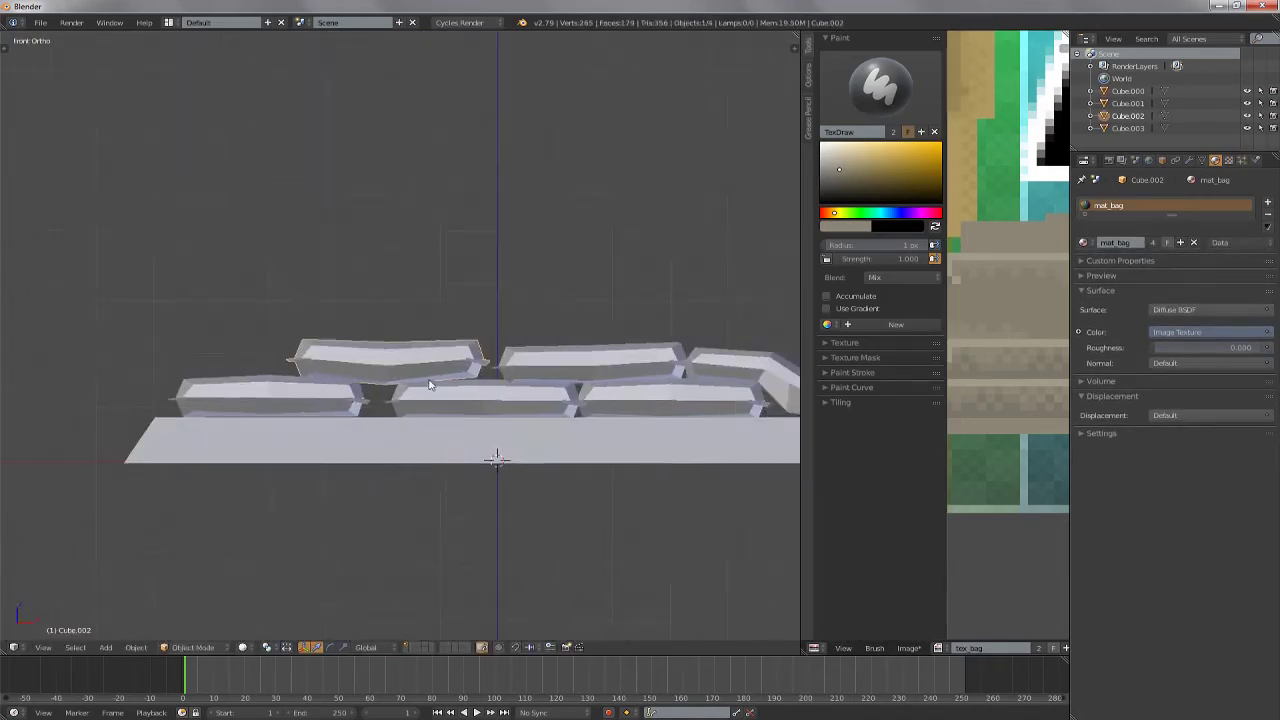
key("g")
key("r")
left_click(519, 331)
scroll(560, 320, "up", 4)
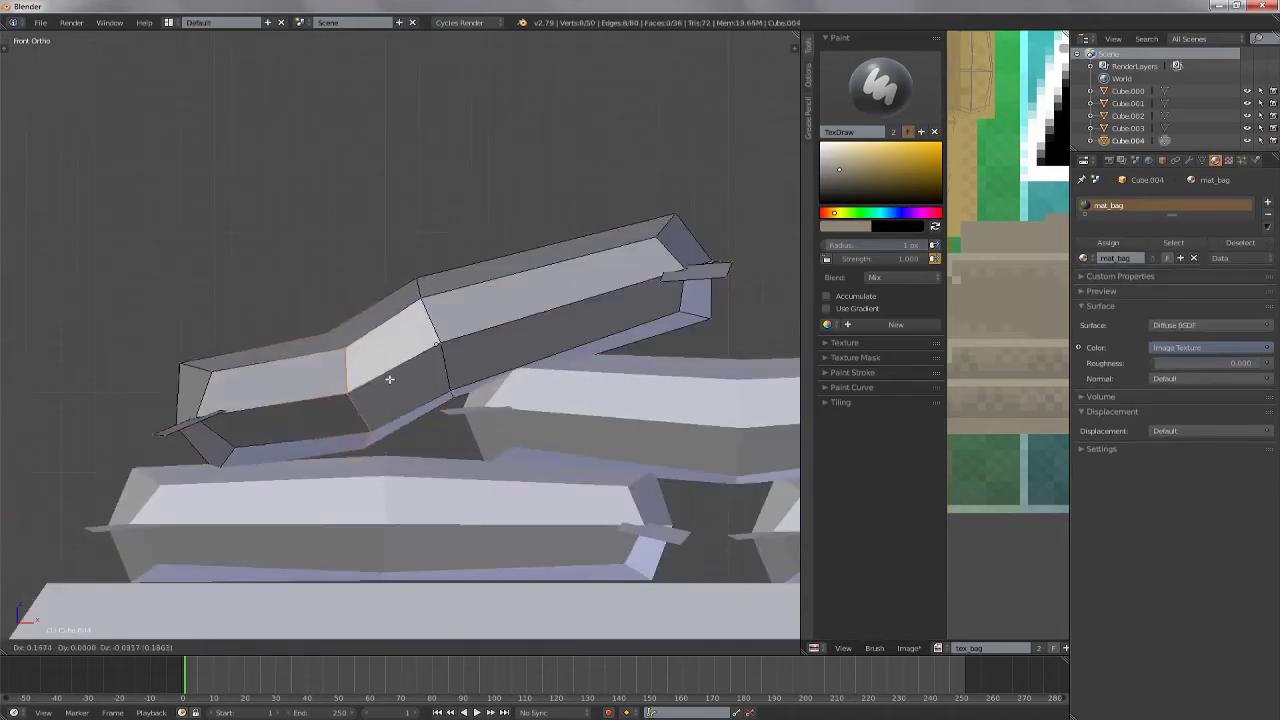
Reshape the tilted bag's mesh in see-through edit mode
key("Tab")
key("z")
left_click(451, 336)
key("Tab")
key("z")
scroll(418, 401, "down", 3)
Move the lower bag onto the top row and show the textured stack
right_click(418, 401)
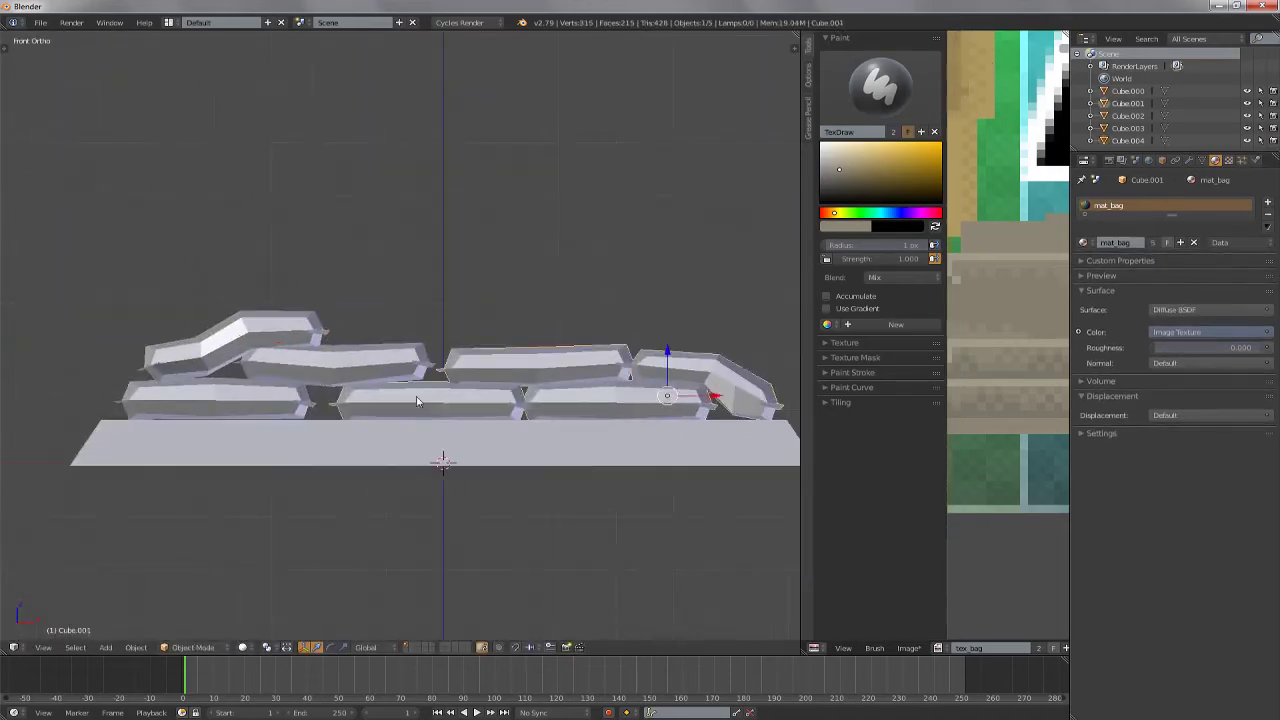
key("Tab")
key("z")
key("Tab")
scroll(509, 337, "up", 2)
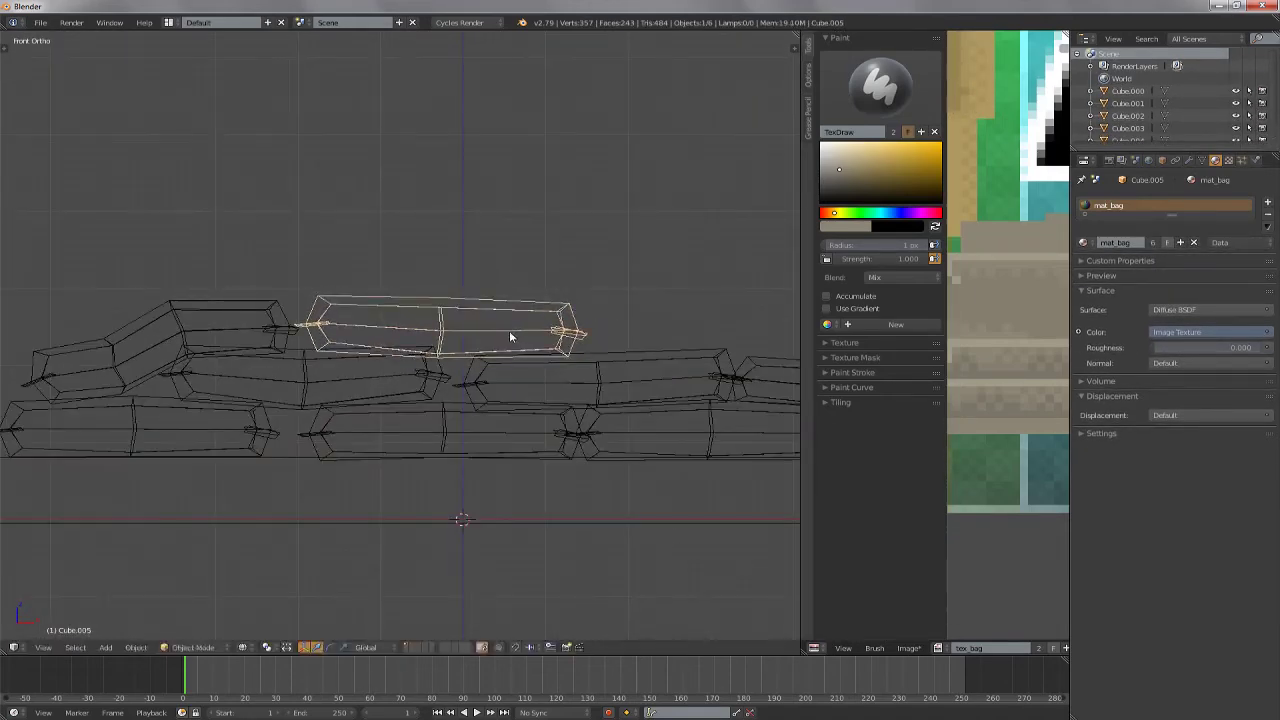
key("Tab")
left_click(550, 338)
key("Tab")
scroll(550, 338, "down", 3)
left_click(242, 647)
Circle-select the end of extra bag Cube.006 in edit mode, then orbit the finished wall
left_click(275, 611)
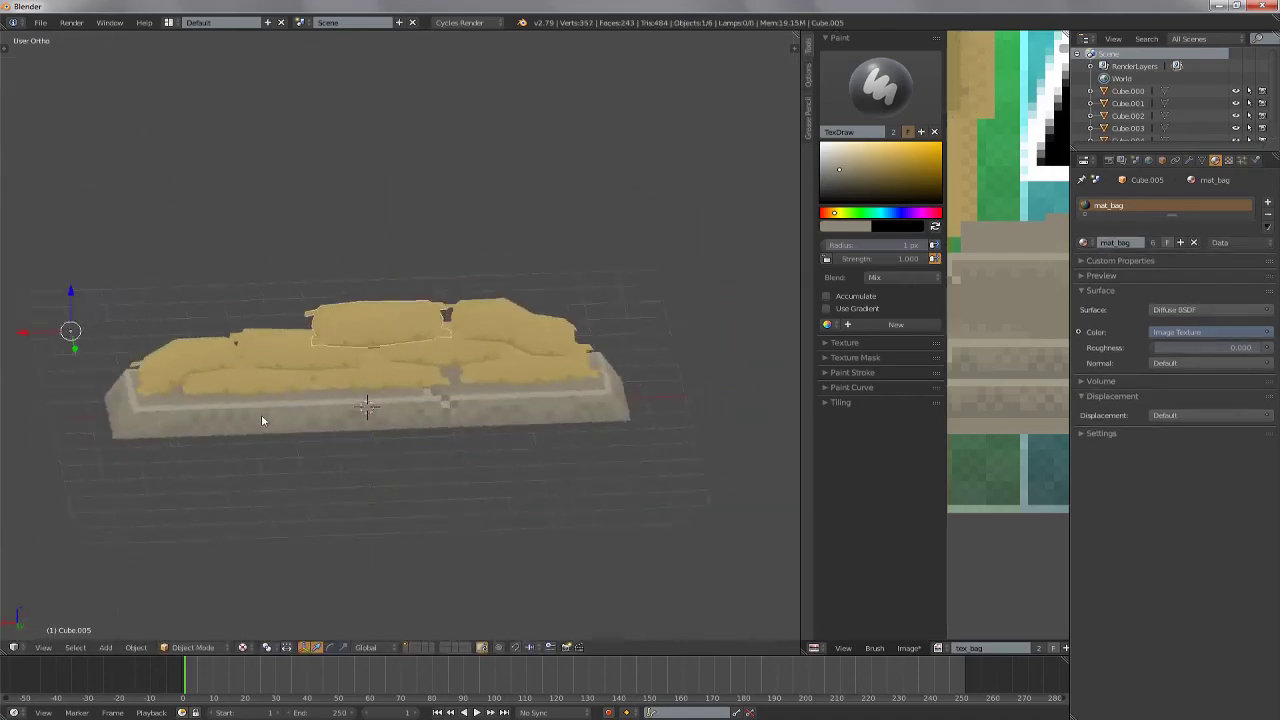
scroll(341, 398, "up", 4)
scroll(341, 398, "down", 3)
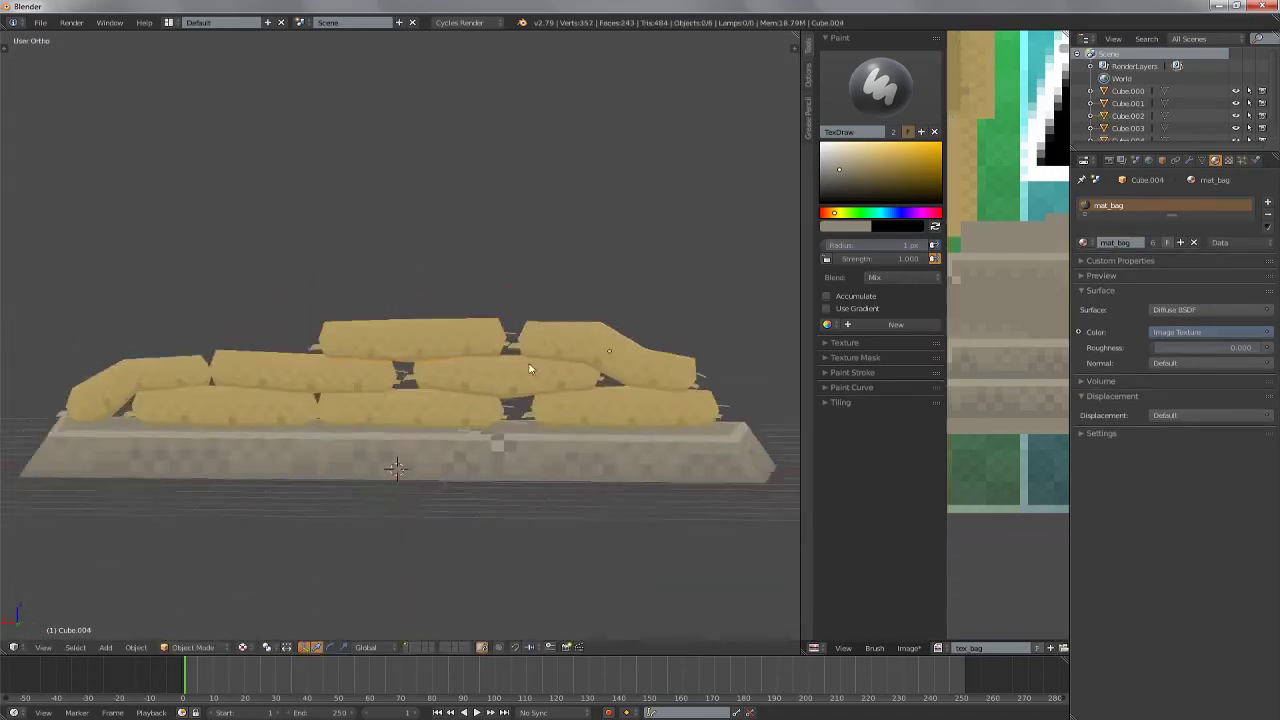
middle_click_drag(341, 398, 350, 397)
key("KP_1")
key("Tab")
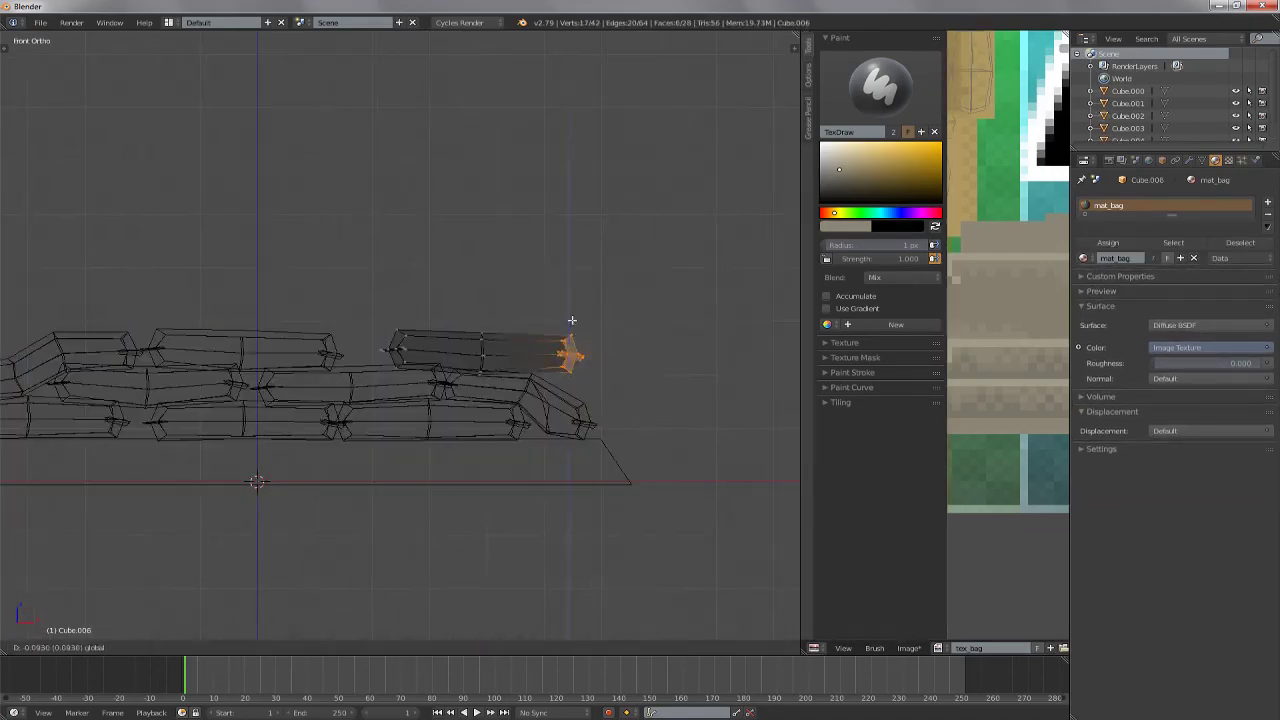
scroll(647, 344, "up", 2)
scroll(578, 338, "up", 2)
key("c")
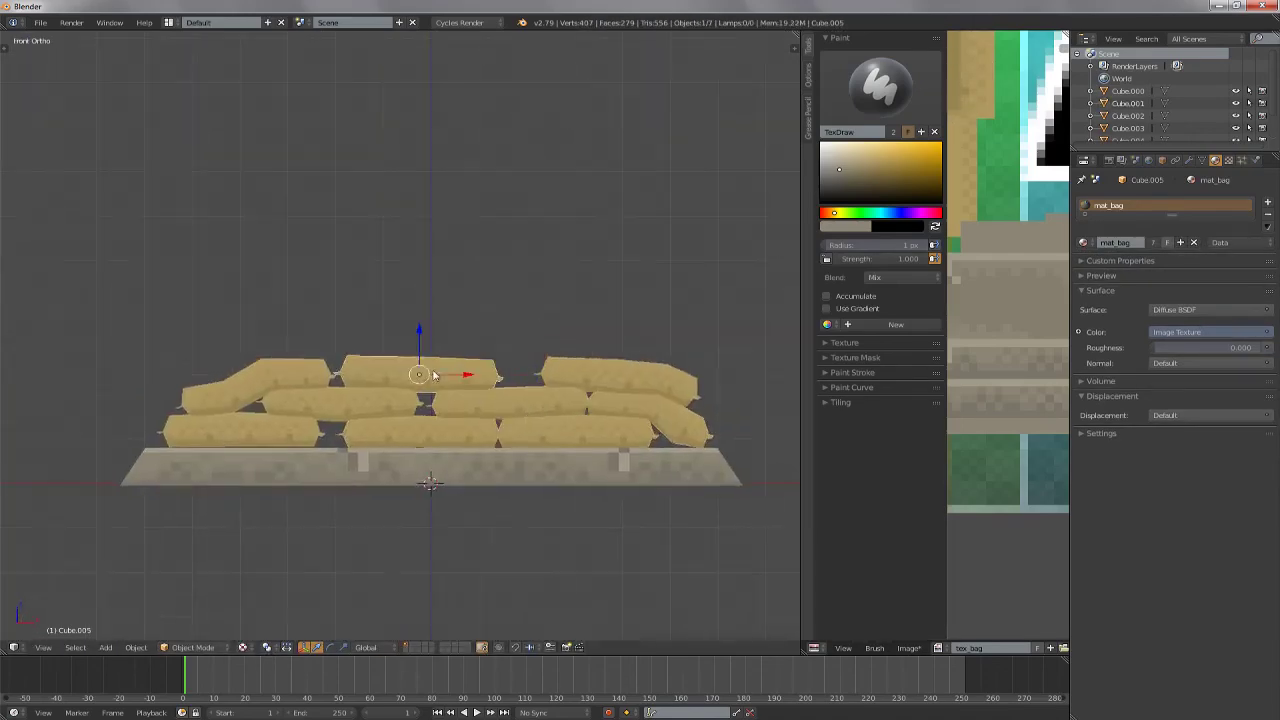
middle_click_drag(433, 374, 589, 387)
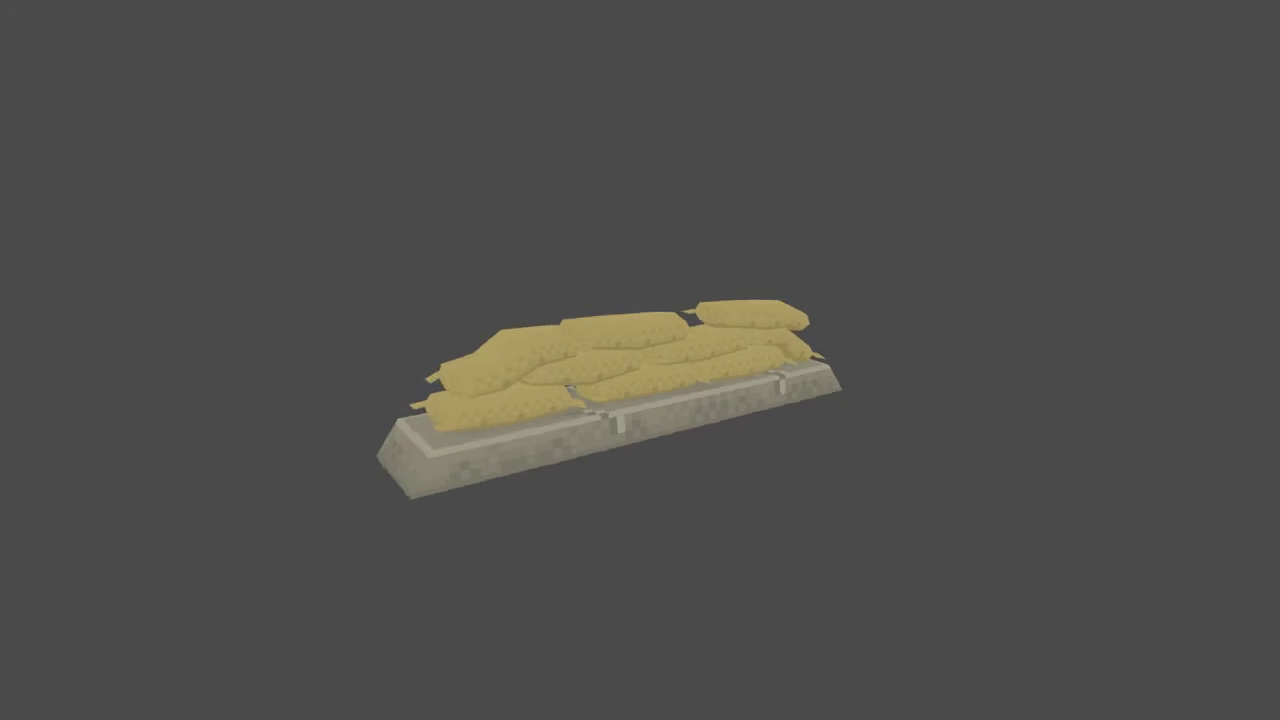